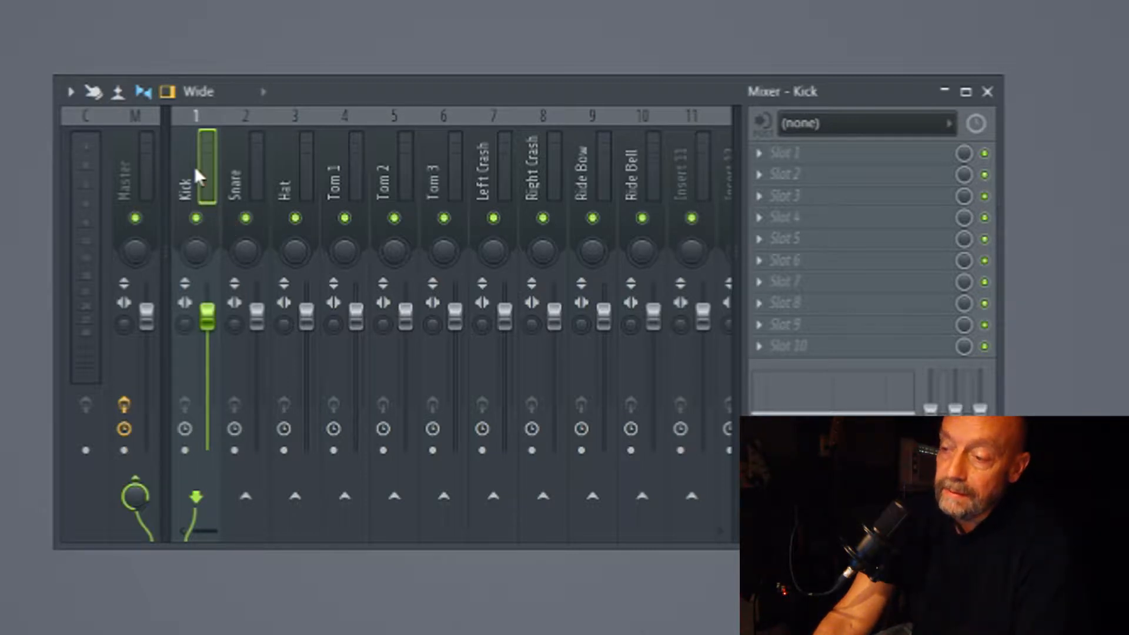
# Pan the Hat mixer track 25% left.
pyautogui.click(238, 179)
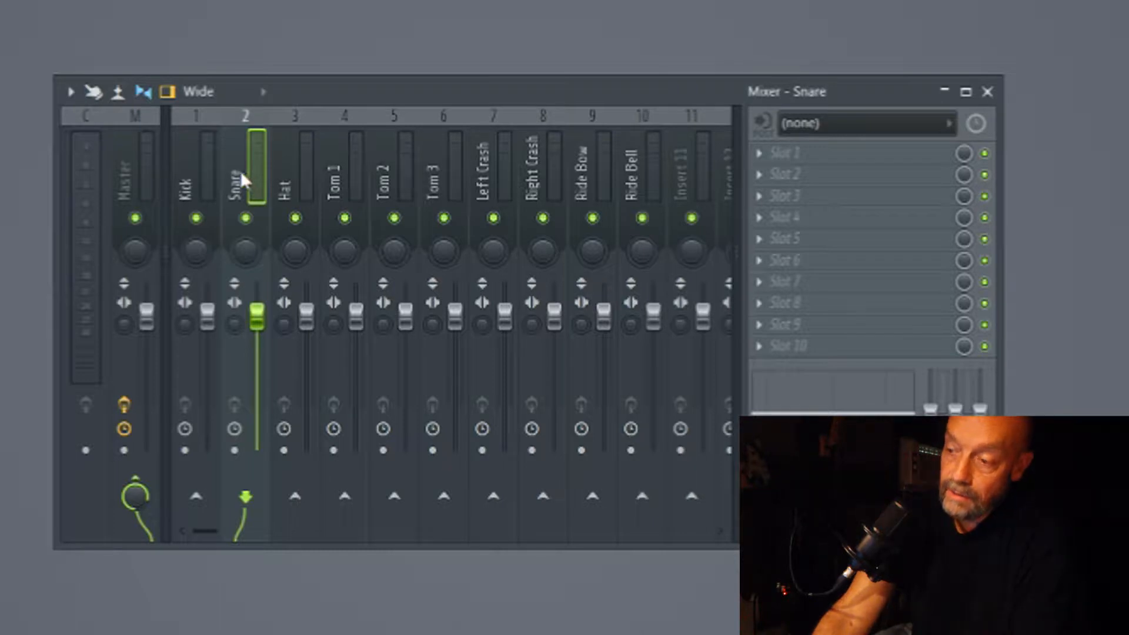
pyautogui.click(286, 167)
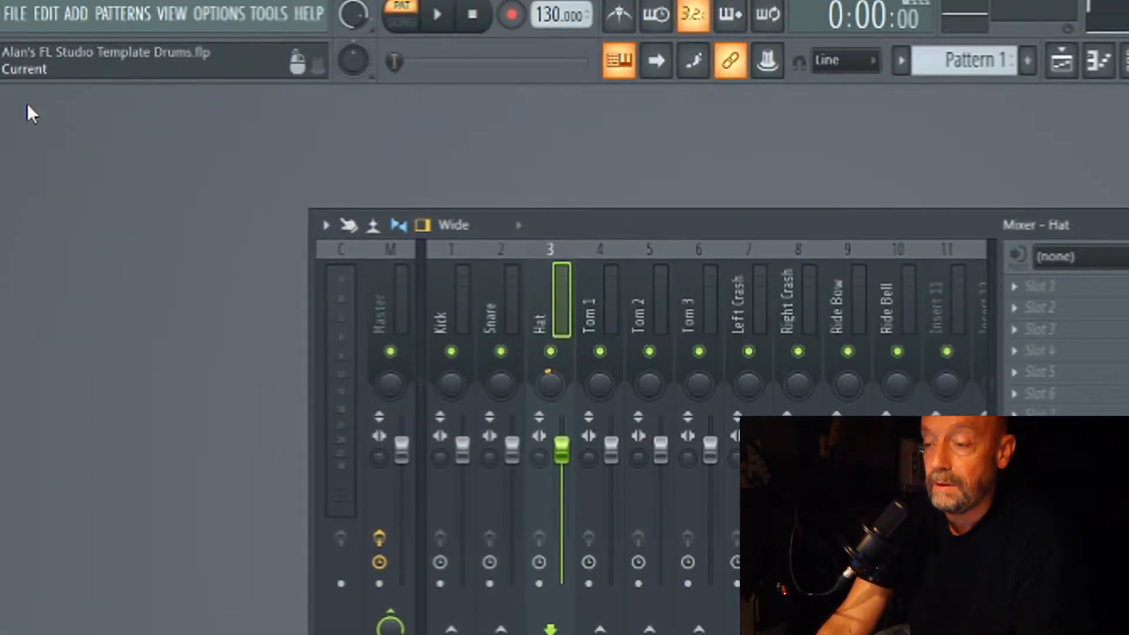
pyautogui.click(547, 379)
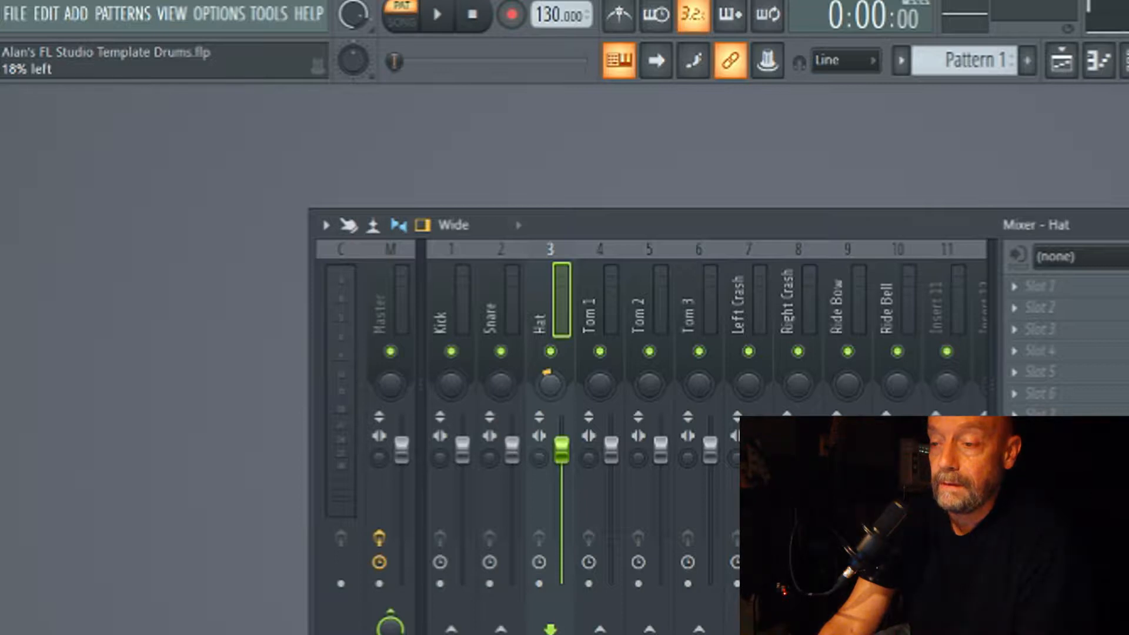
pyautogui.moveTo(550, 385); pyautogui.dragTo(550, 389)
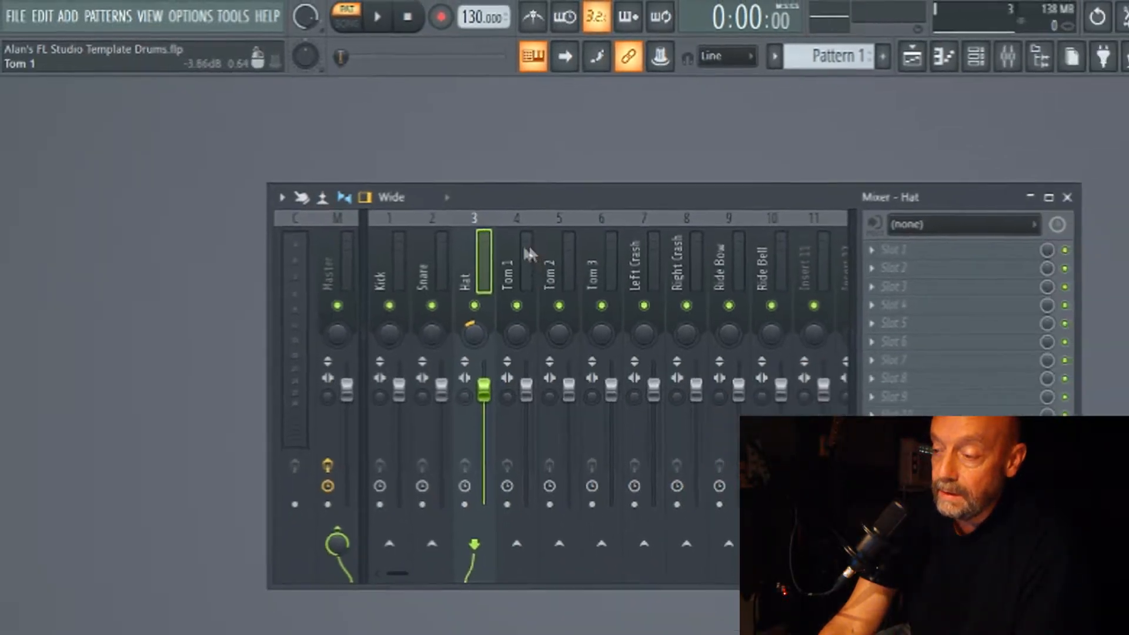
# Pan the Tom 1 mixer track slightly left and the Tom 3 track slightly right.
pyautogui.click(596, 282)
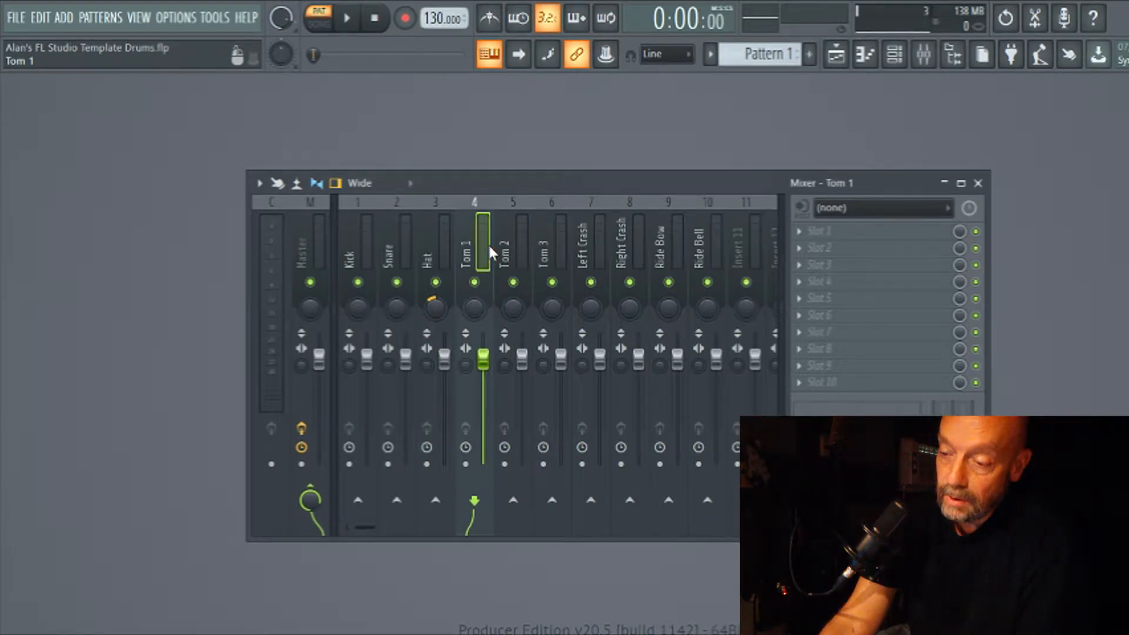
pyautogui.moveTo(483, 324); pyautogui.dragTo(474, 309)
pyautogui.click(506, 245)
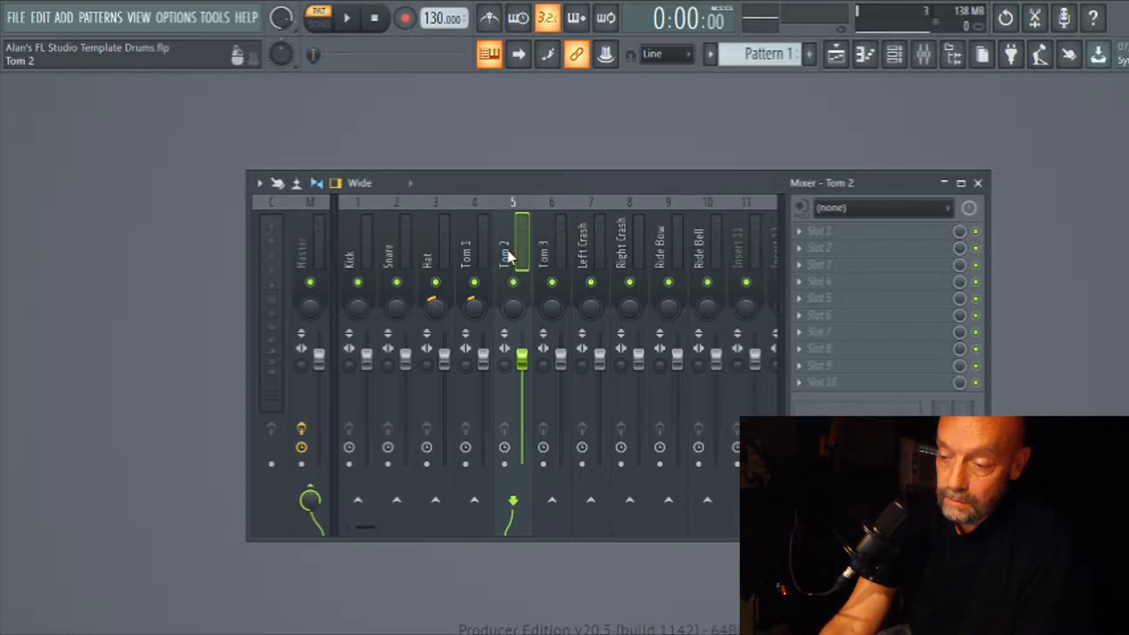
pyautogui.click(553, 230)
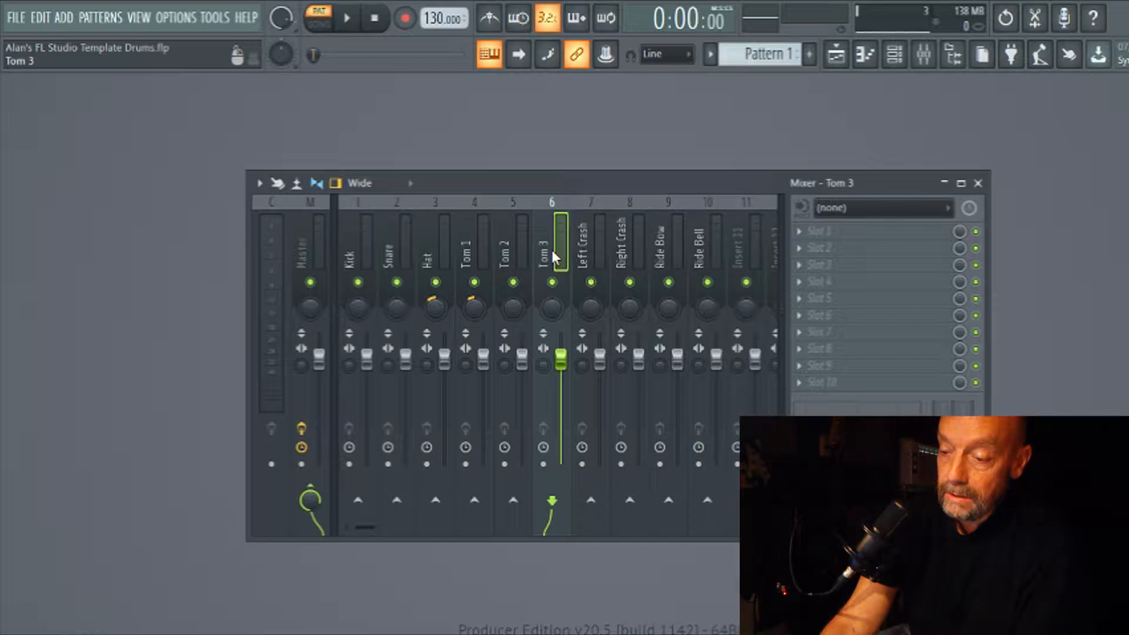
pyautogui.moveTo(552, 309); pyautogui.dragTo(553, 303)
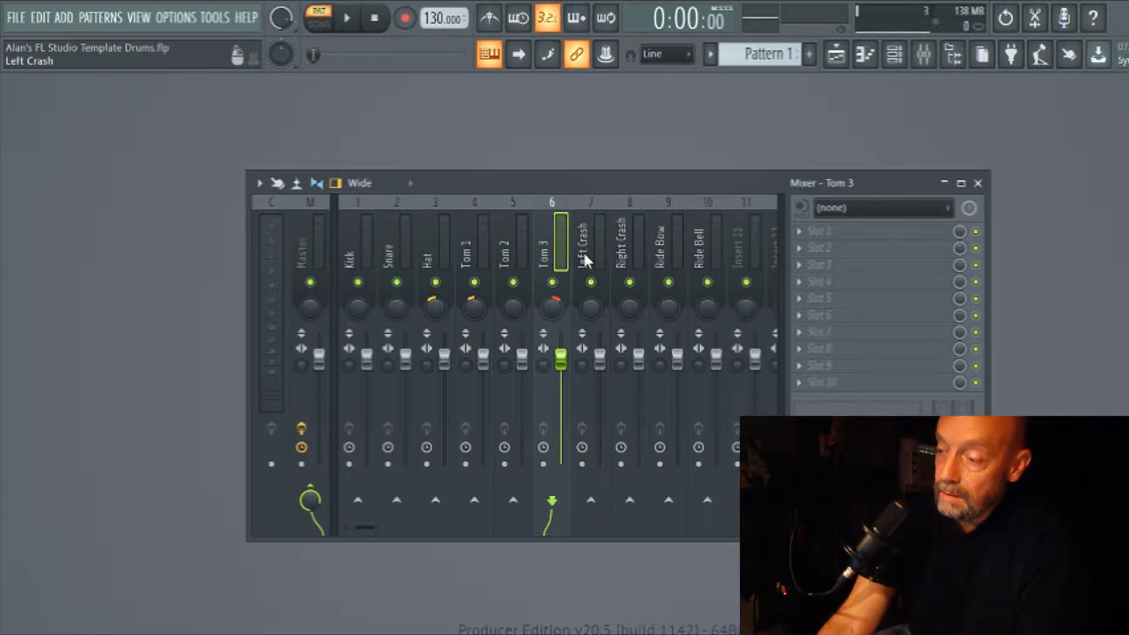
# Pan the Left Crash mixer track about 31% left and the Right Crash track about 31% right.
pyautogui.click(583, 252)
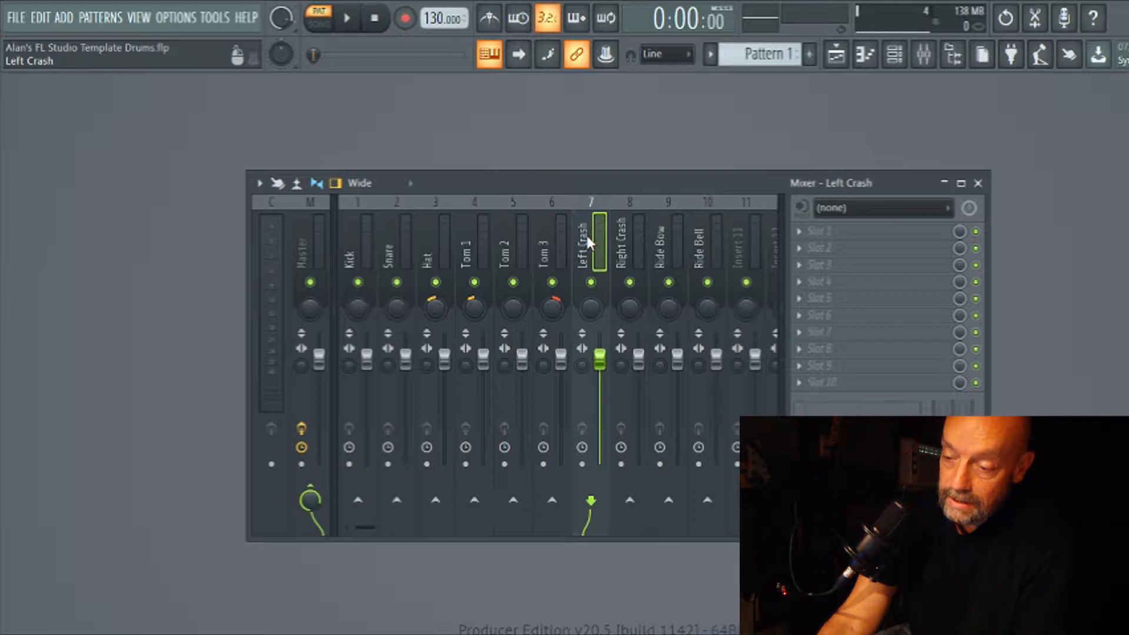
pyautogui.moveTo(591, 306); pyautogui.dragTo(591, 315)
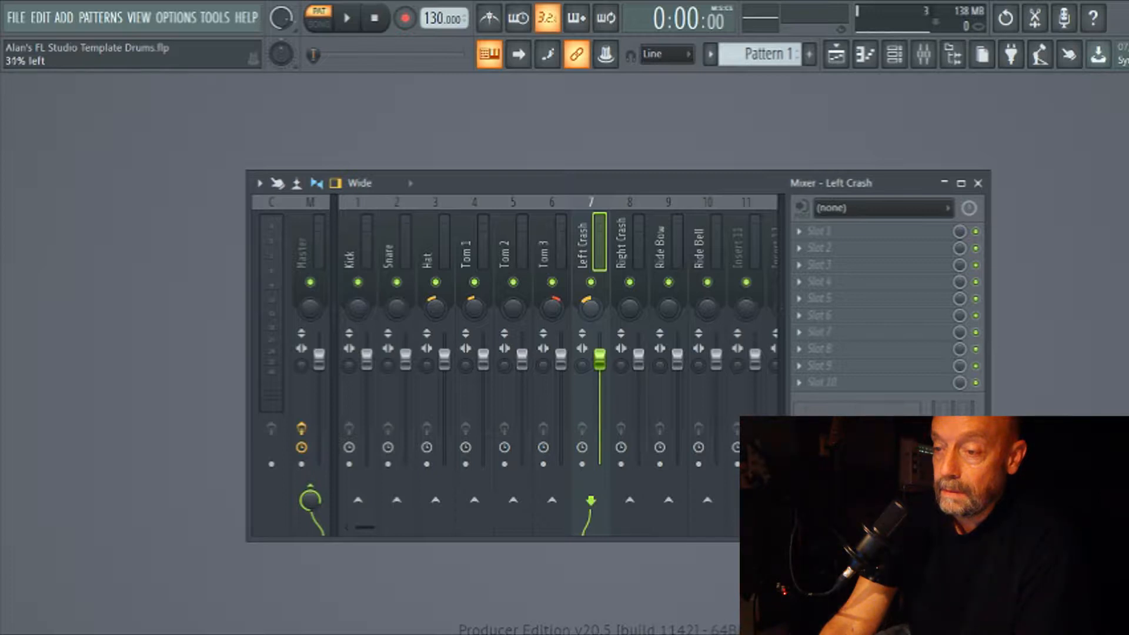
pyautogui.click(627, 252)
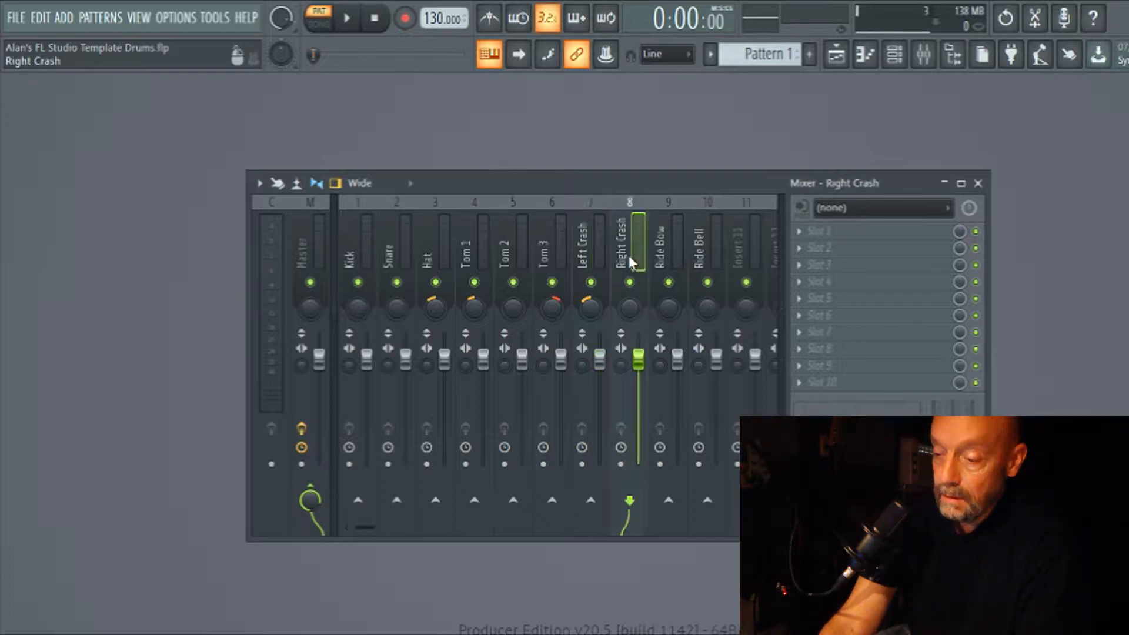
pyautogui.moveTo(630, 309); pyautogui.dragTo(630, 302)
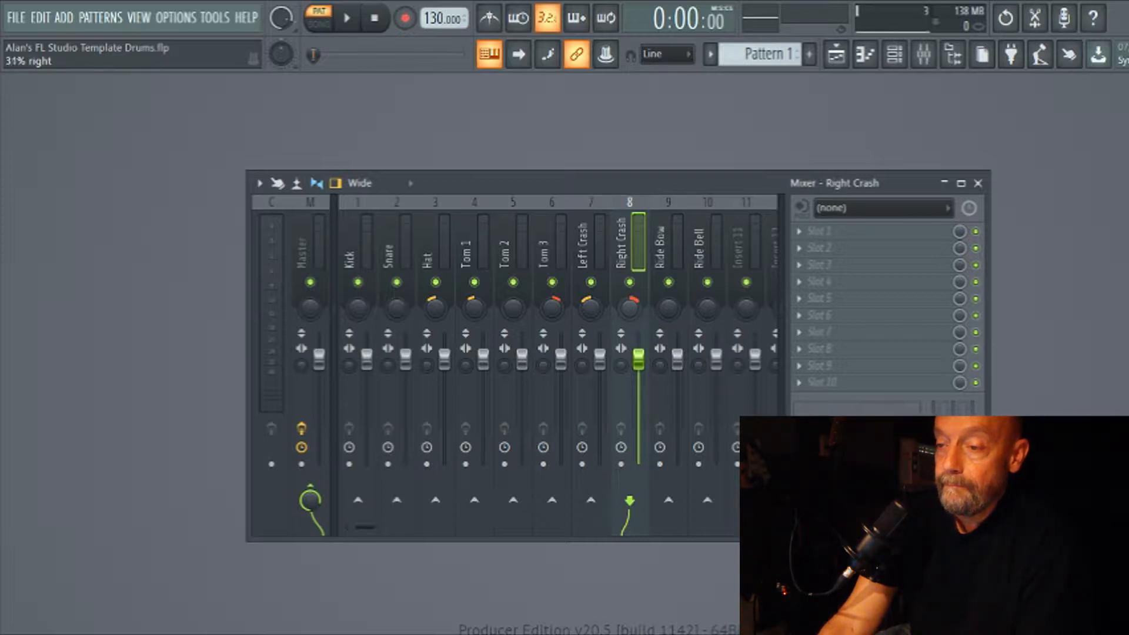
pyautogui.moveTo(631, 302); pyautogui.dragTo(634, 306)
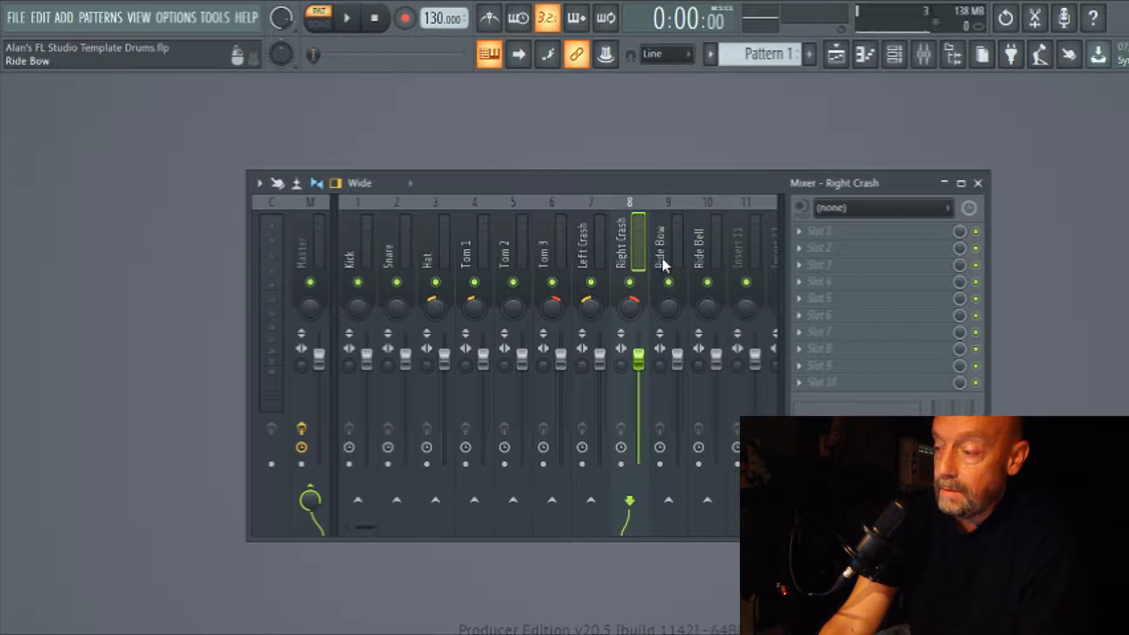
# Pan the Ride Bow mixer track about 36% right and the Ride Bell track to the right as well.
pyautogui.click(667, 276)
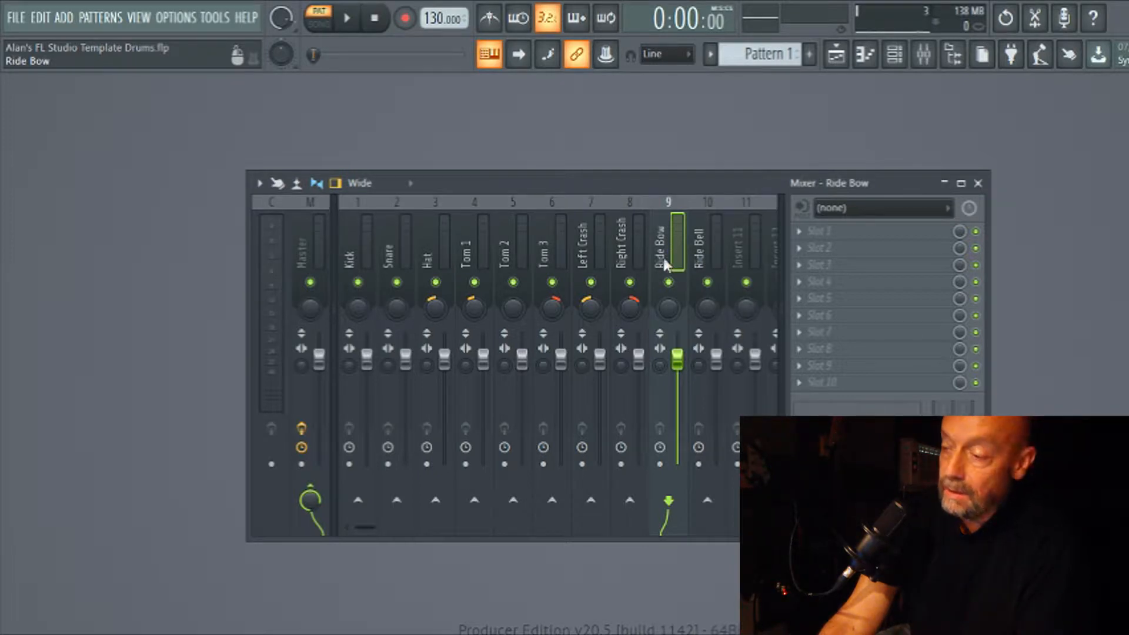
pyautogui.moveTo(670, 308); pyautogui.dragTo(669, 294)
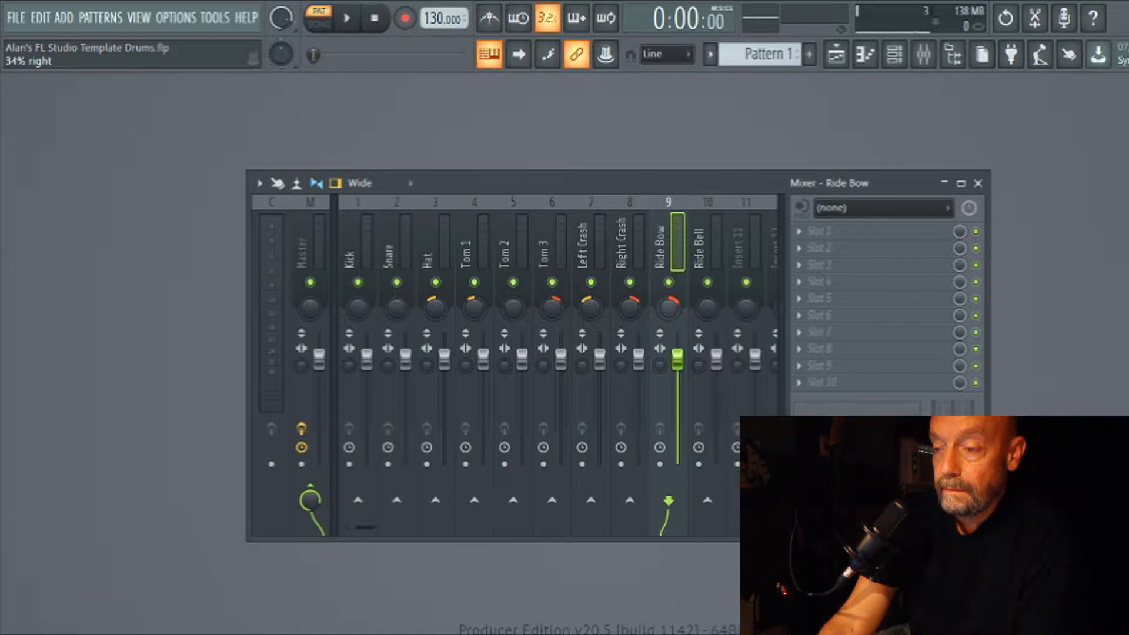
pyautogui.moveTo(670, 292); pyautogui.dragTo(669, 292)
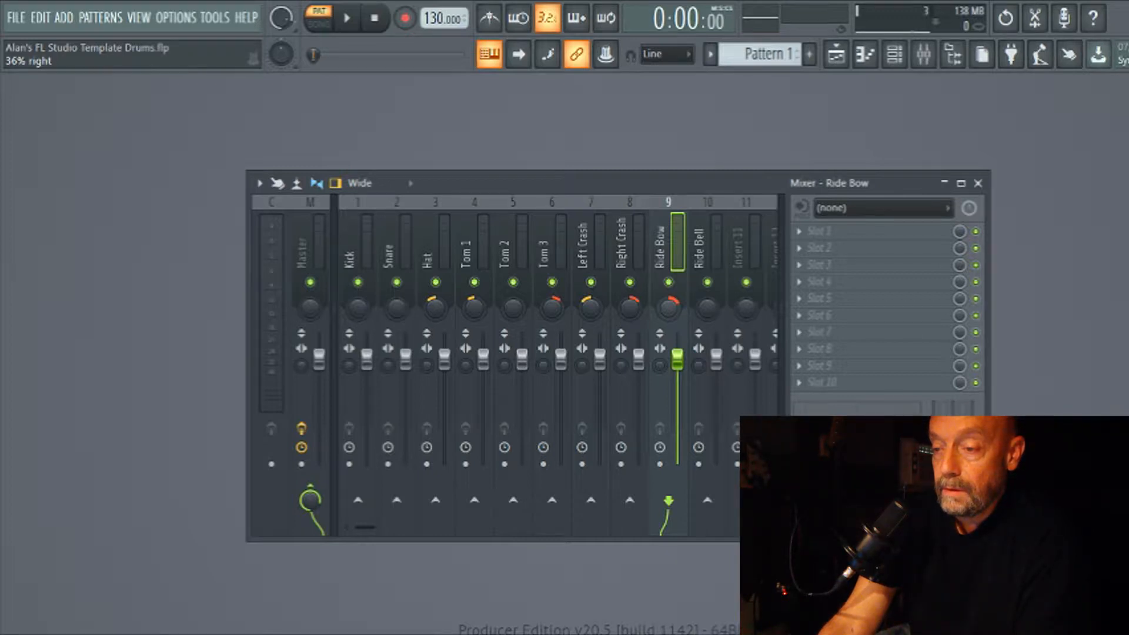
pyautogui.moveTo(708, 307); pyautogui.dragTo(708, 296)
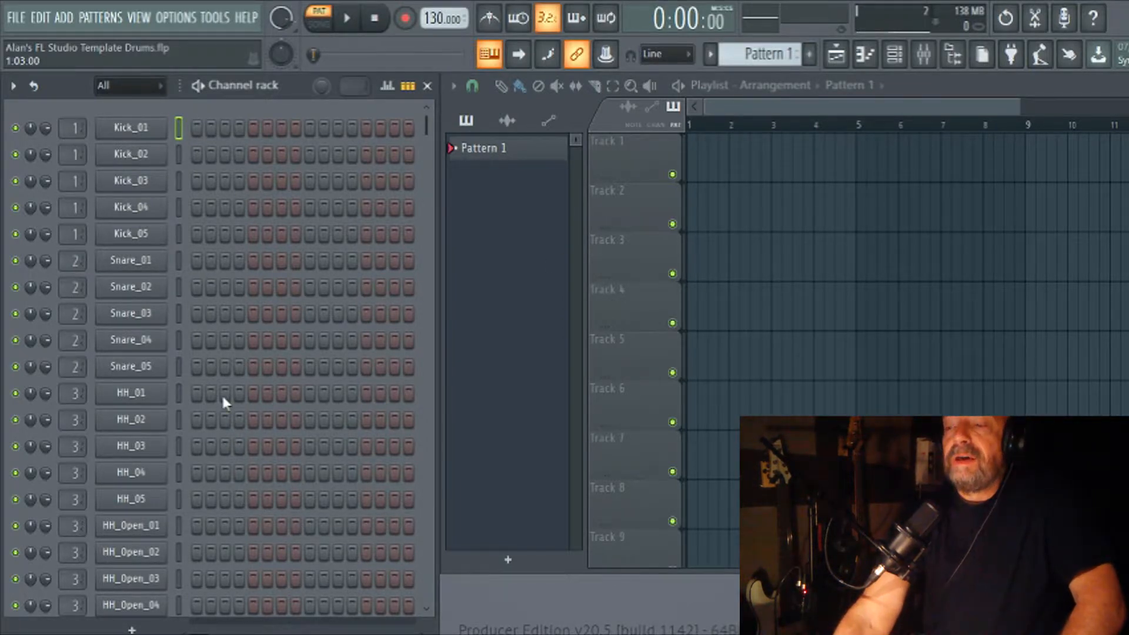
# Program closed hi-hat hits on every odd step from 1 to 15, going up from HH_01 to HH_05 and back down to HH_02.
pyautogui.click(196, 393)
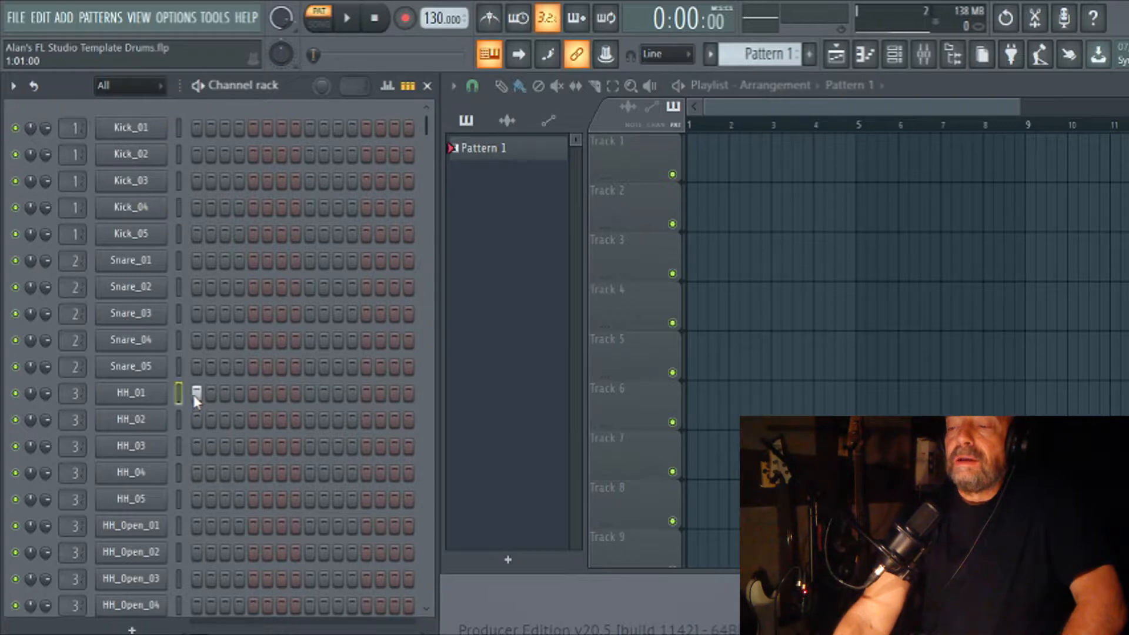
pyautogui.click(253, 420)
pyautogui.click(254, 420)
pyautogui.click(225, 419)
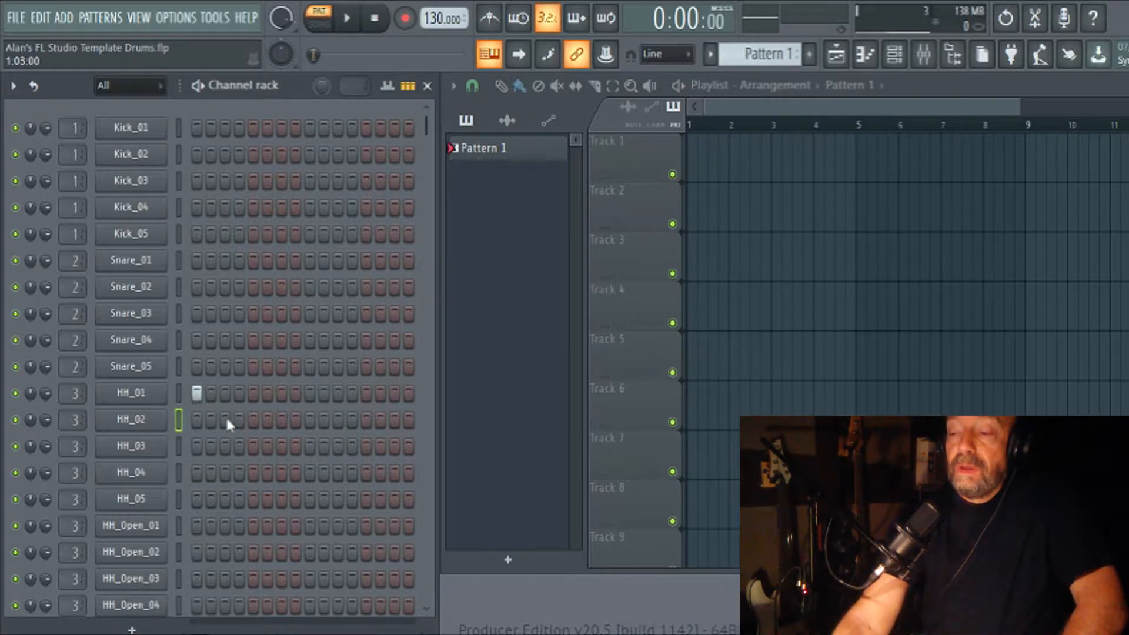
pyautogui.click(252, 447)
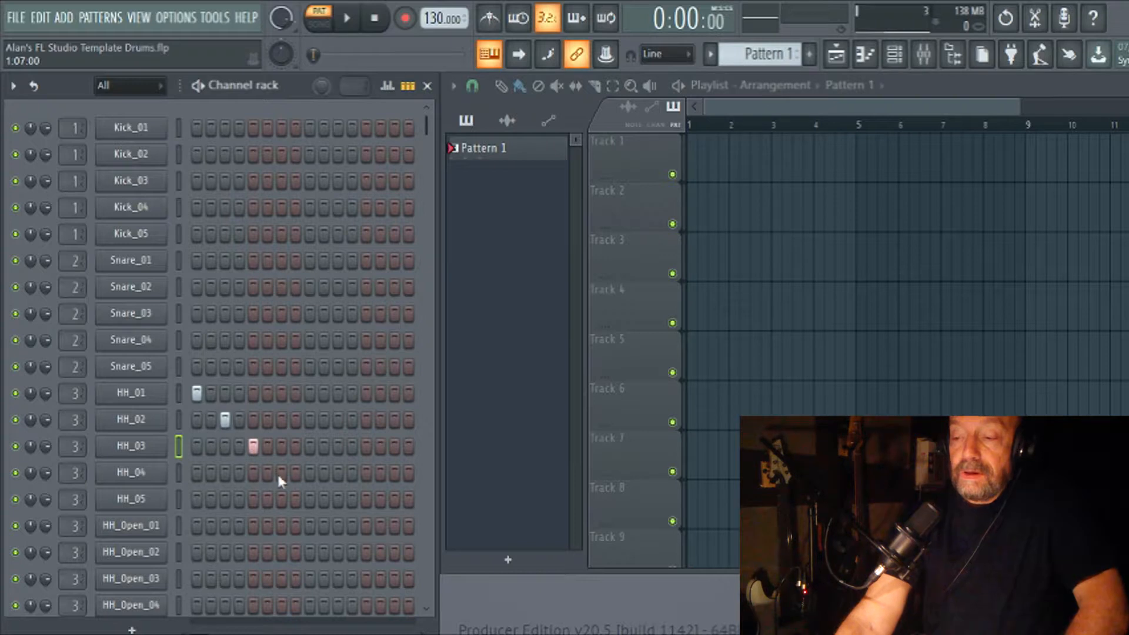
pyautogui.click(281, 474)
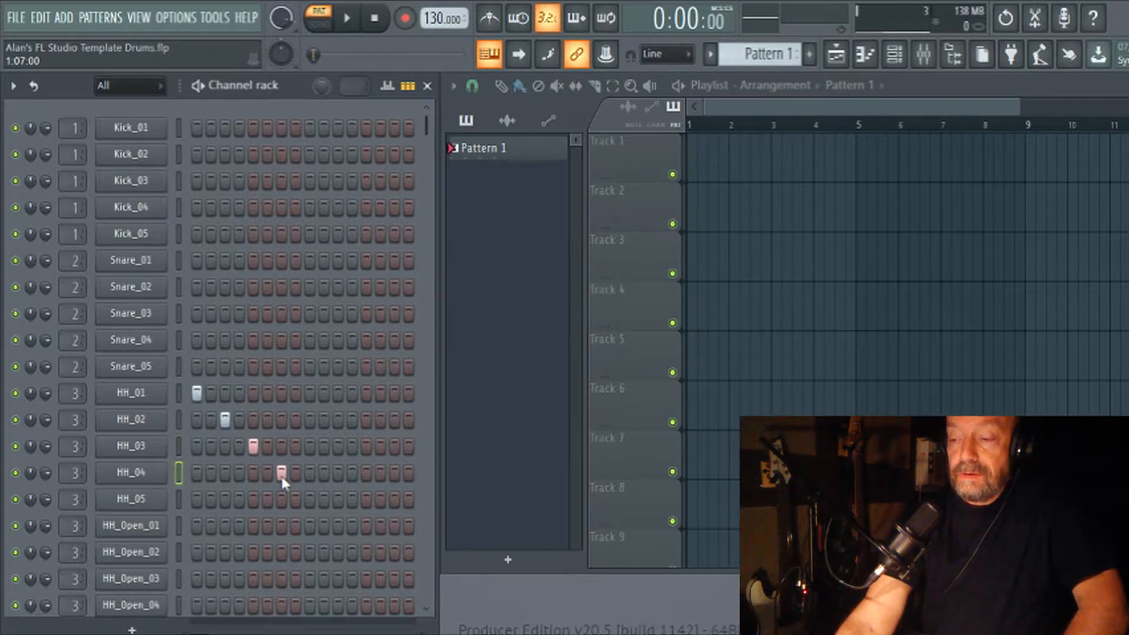
pyautogui.click(309, 499)
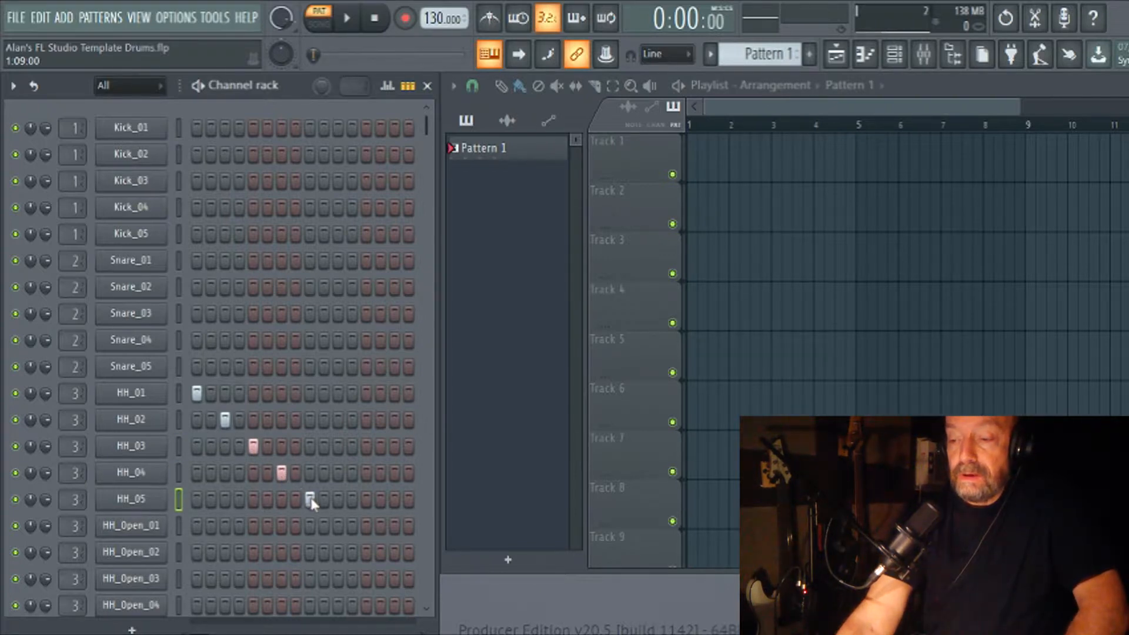
pyautogui.click(338, 473)
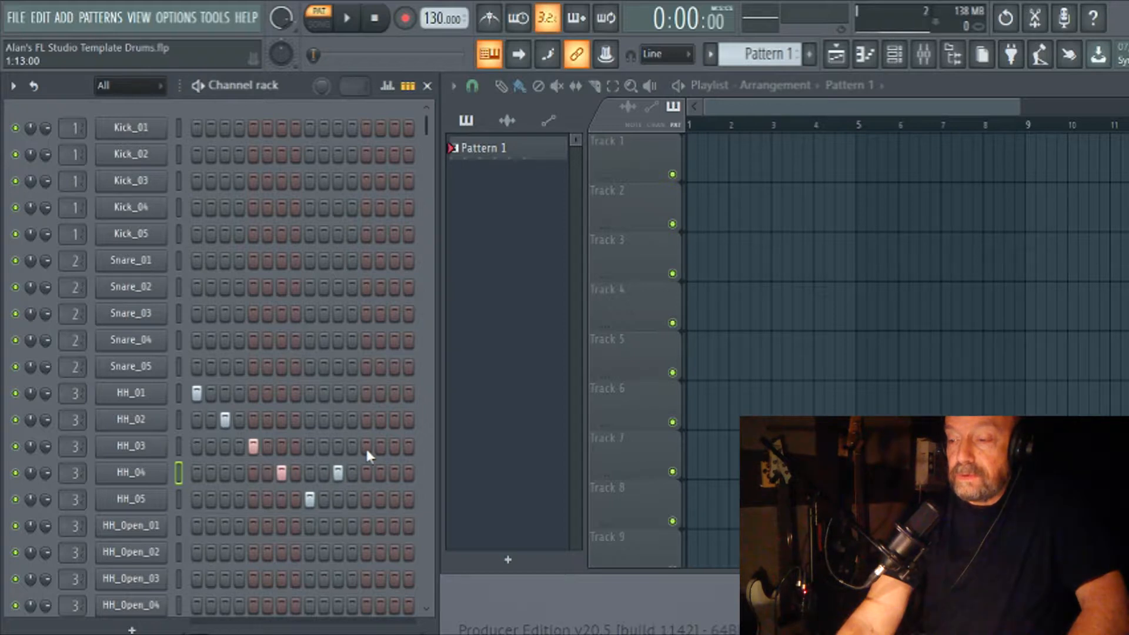
pyautogui.click(365, 447)
pyautogui.click(393, 420)
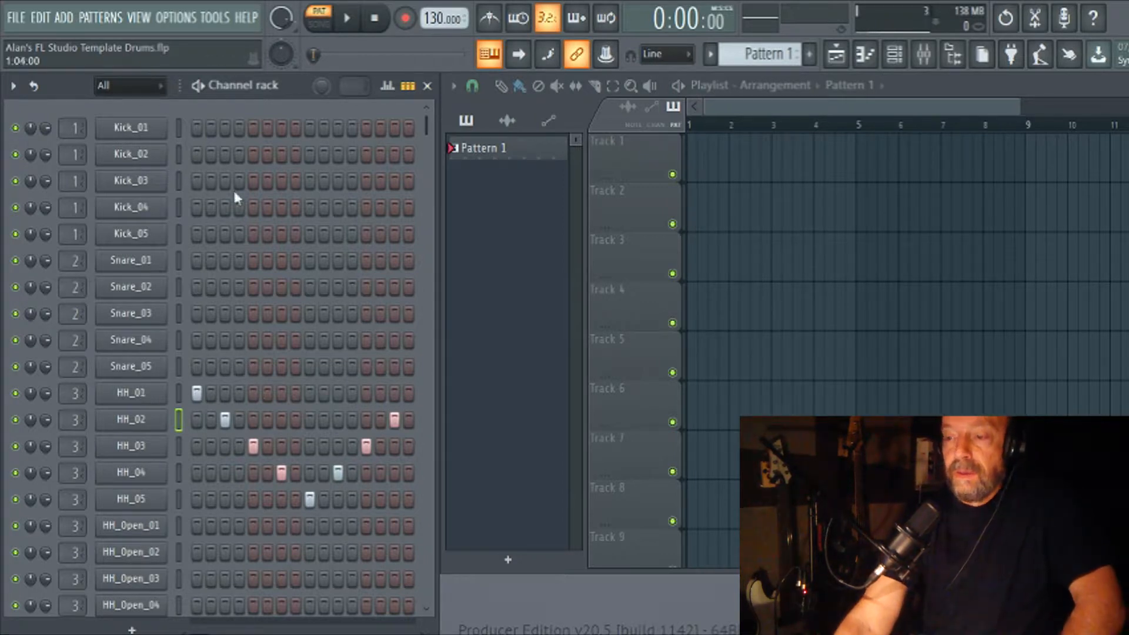
# Add Kick_01, Kick_02 and Kick_03 on steps 1, 9 and 11 and Snare_01 and Snare_02 on steps 5 and 13, and play the pattern.
pyautogui.click(197, 129)
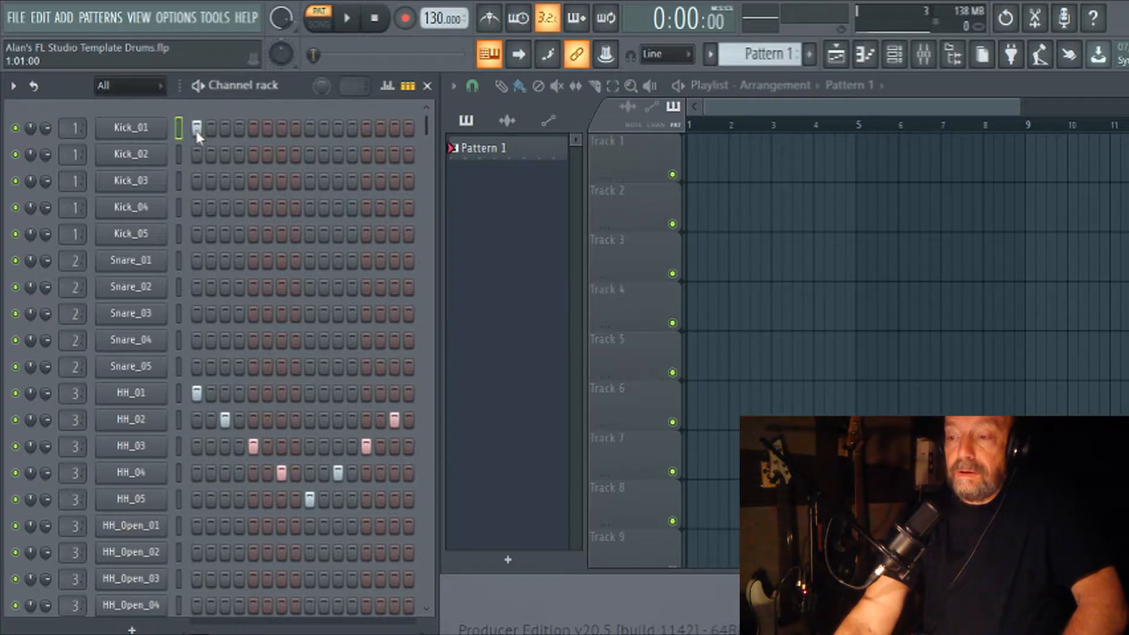
pyautogui.click(253, 260)
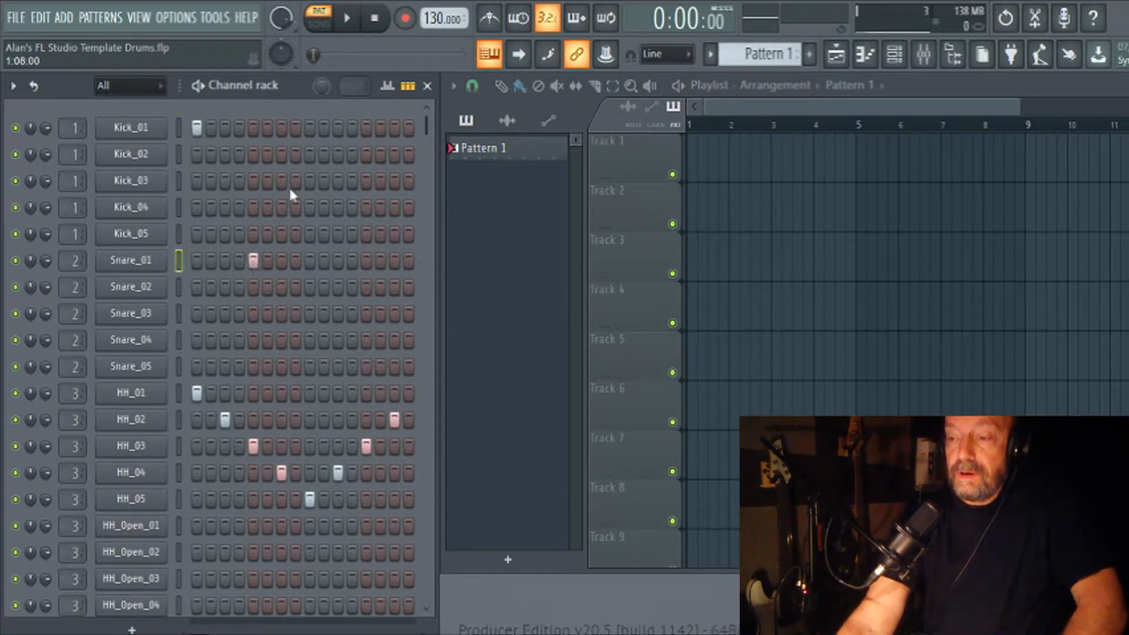
pyautogui.click(307, 151)
pyautogui.click(307, 158)
pyautogui.click(338, 181)
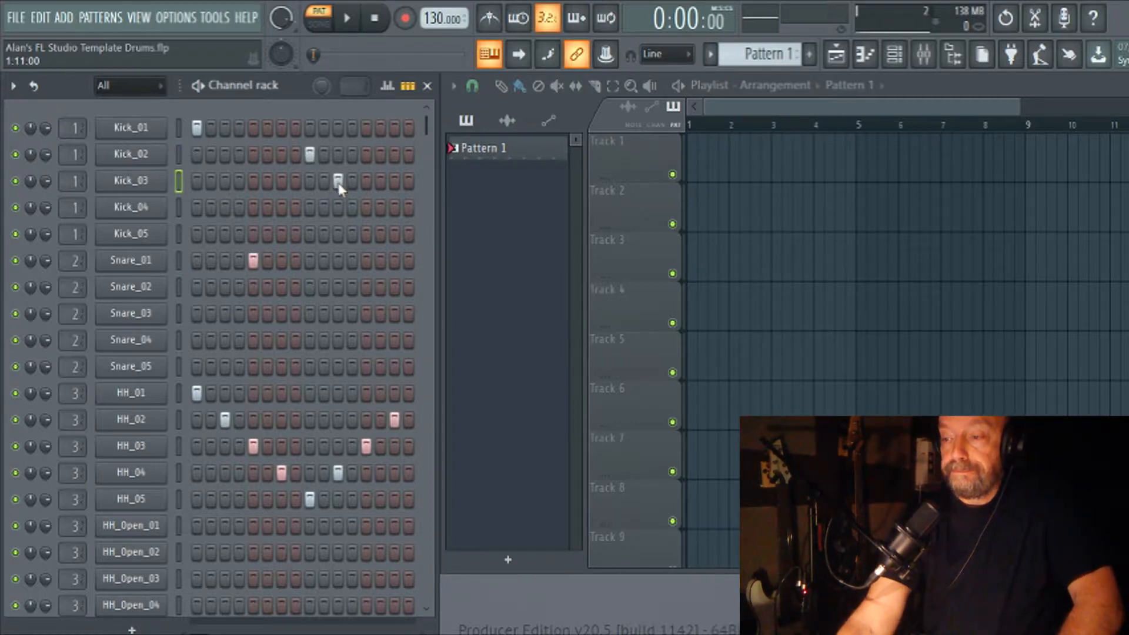
pyautogui.click(366, 287)
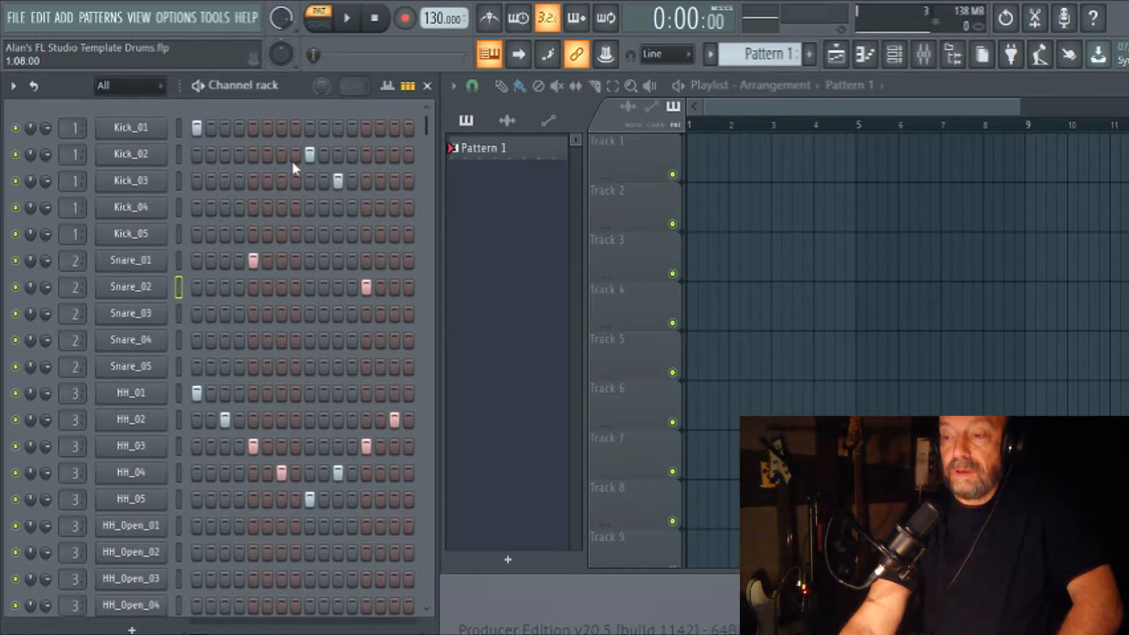
pyautogui.press('space')
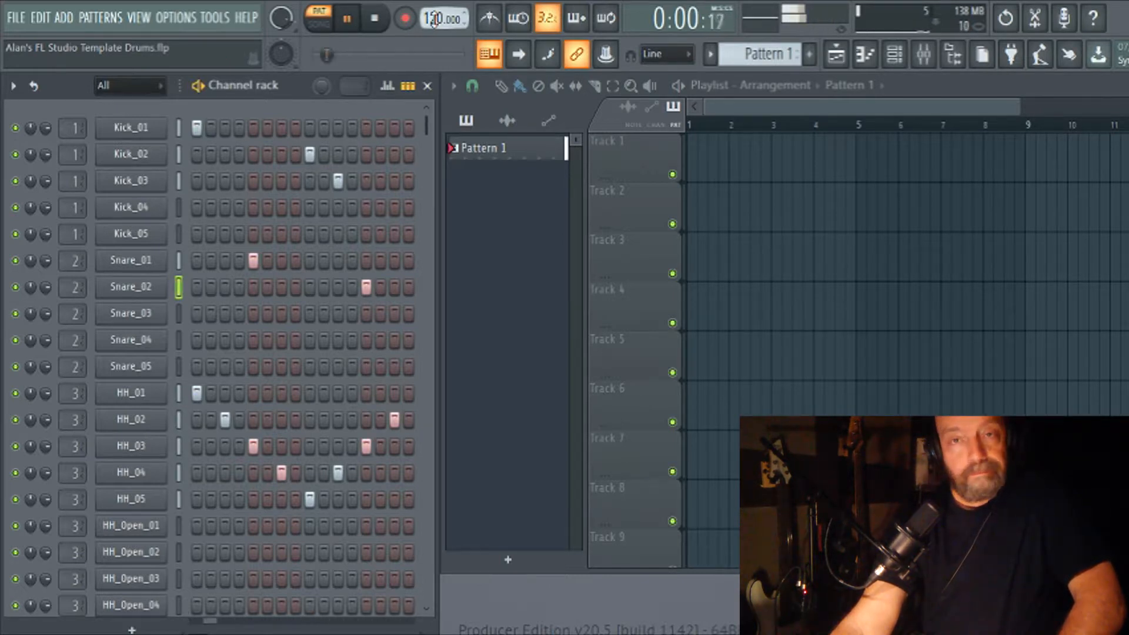
pyautogui.press('space')
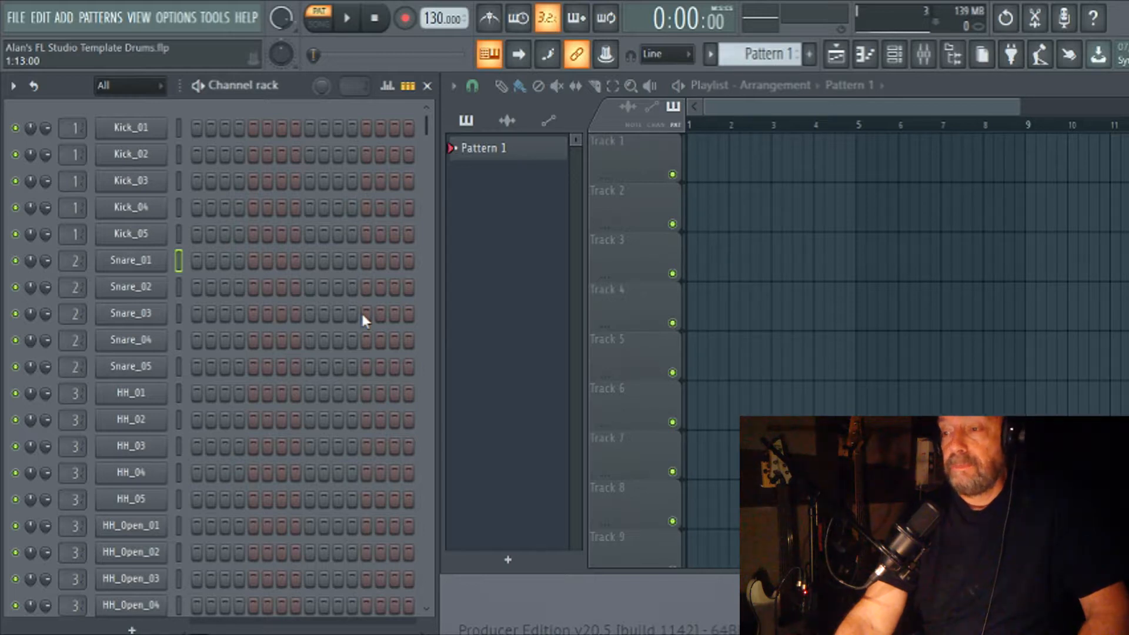
# Start a fill in the empty pattern with Snare_01 on step 1 and Snare_02 on step 3.
pyautogui.moveTo(427, 126)
pyautogui.mouseDown()
pyautogui.moveTo(428, 161)
pyautogui.moveTo(430, 126)
pyautogui.mouseUp()
pyautogui.click(196, 258)
pyautogui.click(225, 285)
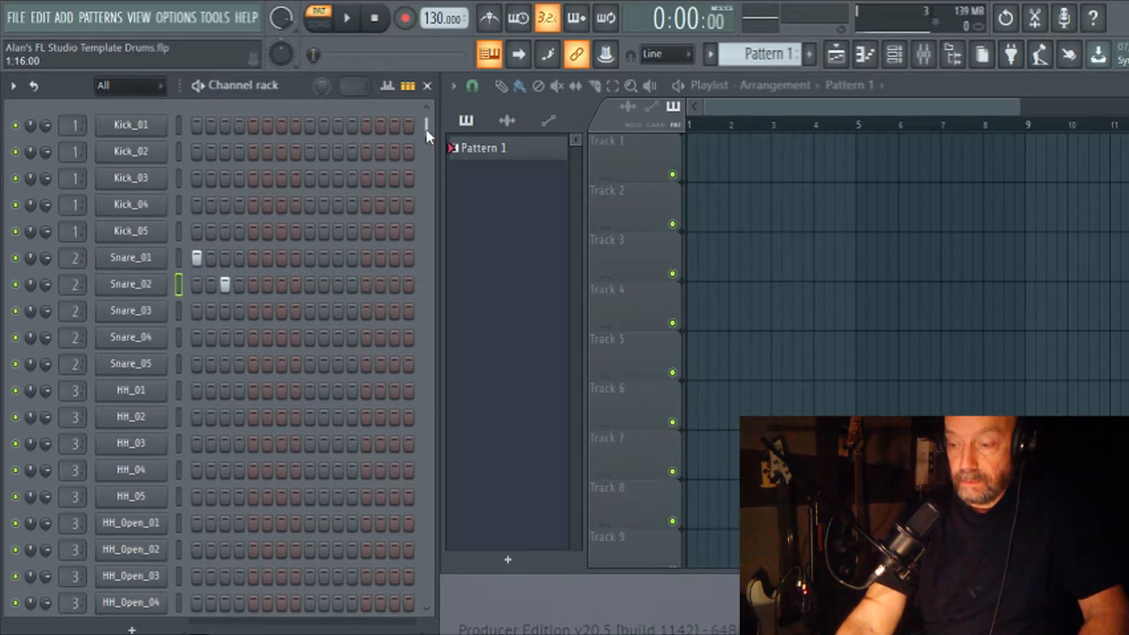
# Continue the fill with Tom01_02 and Tom01_03 on steps 5 and 7, Tom02_01 and Tom02_02 on 9 and 11, Tom03_01 and Tom03_02 on 13 and 15.
pyautogui.moveTo(426, 129); pyautogui.dragTo(425, 359)
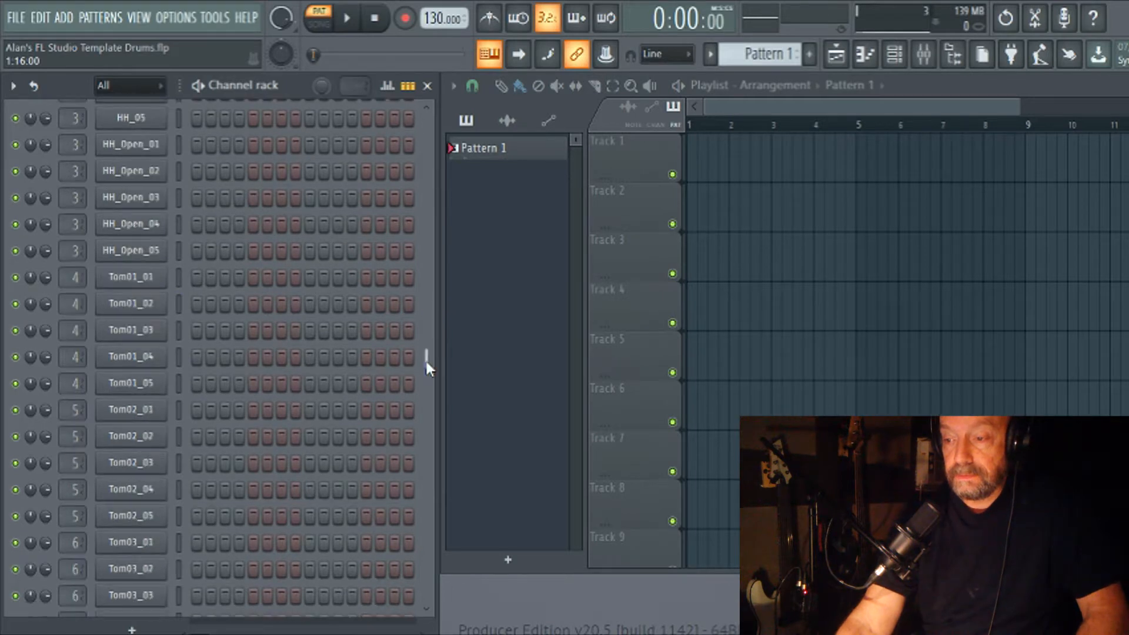
pyautogui.click(254, 306)
pyautogui.click(282, 330)
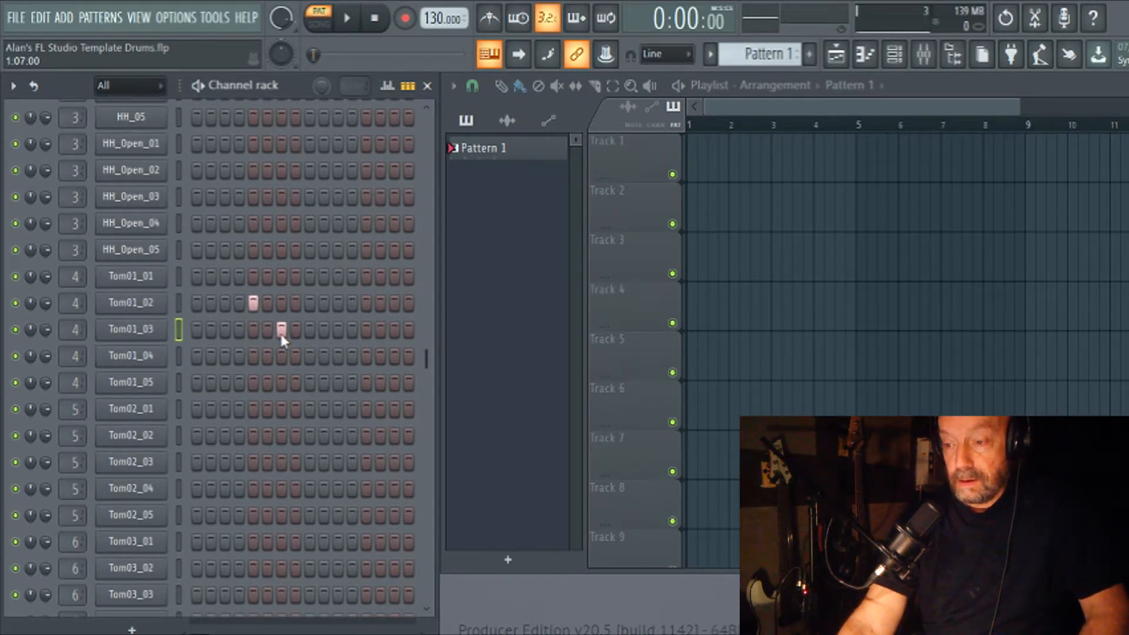
pyautogui.click(310, 409)
pyautogui.click(339, 436)
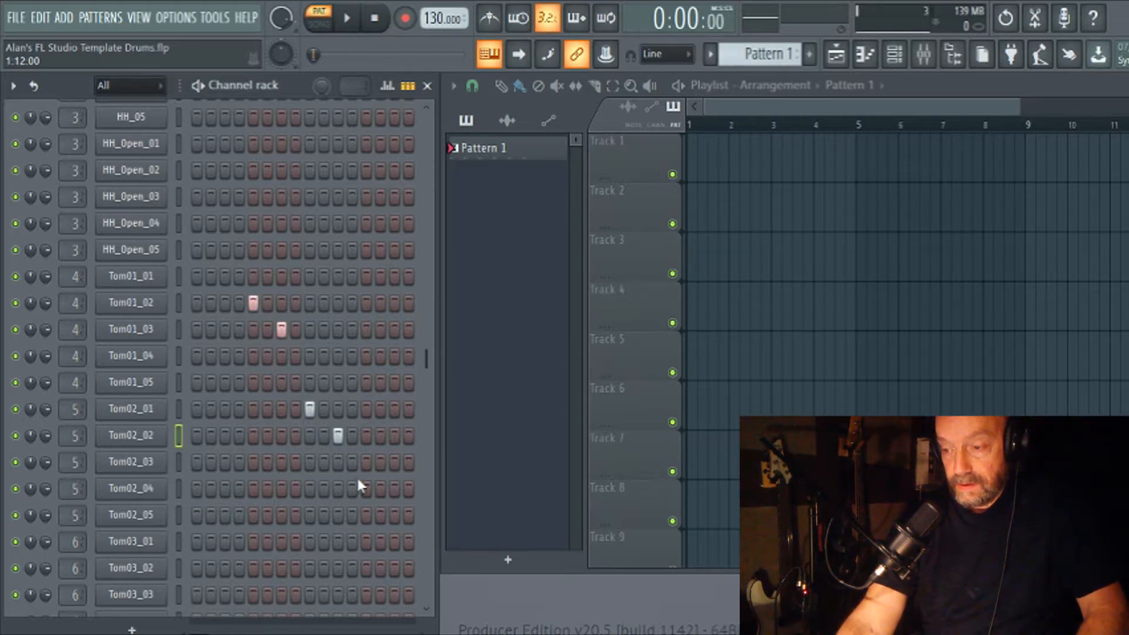
pyautogui.scroll(-2, 362, 485)
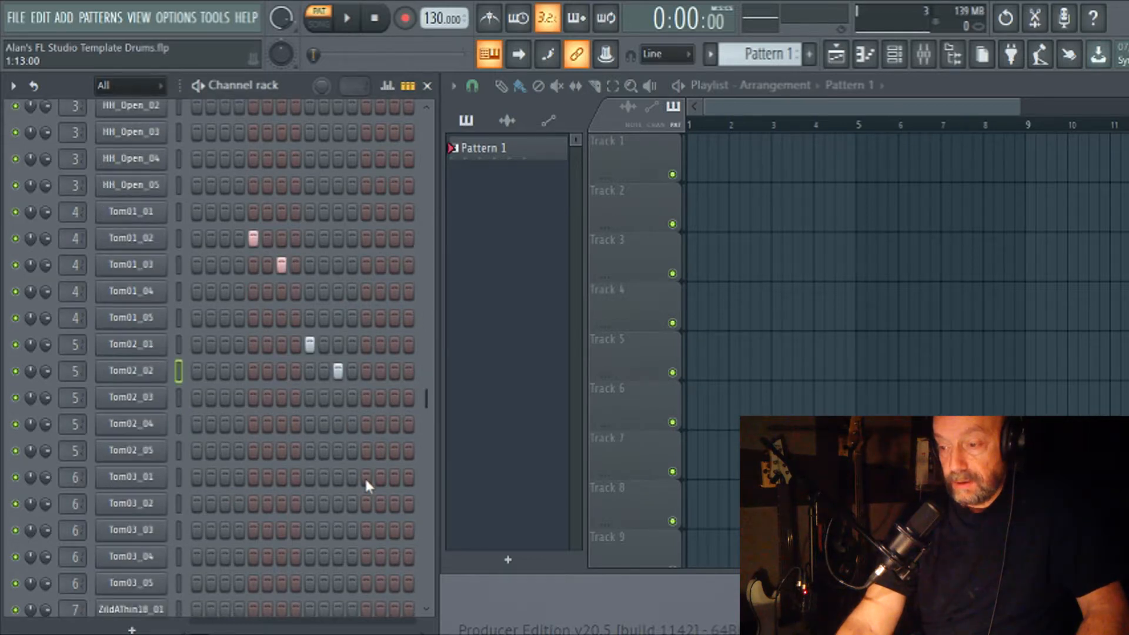
pyautogui.click(366, 477)
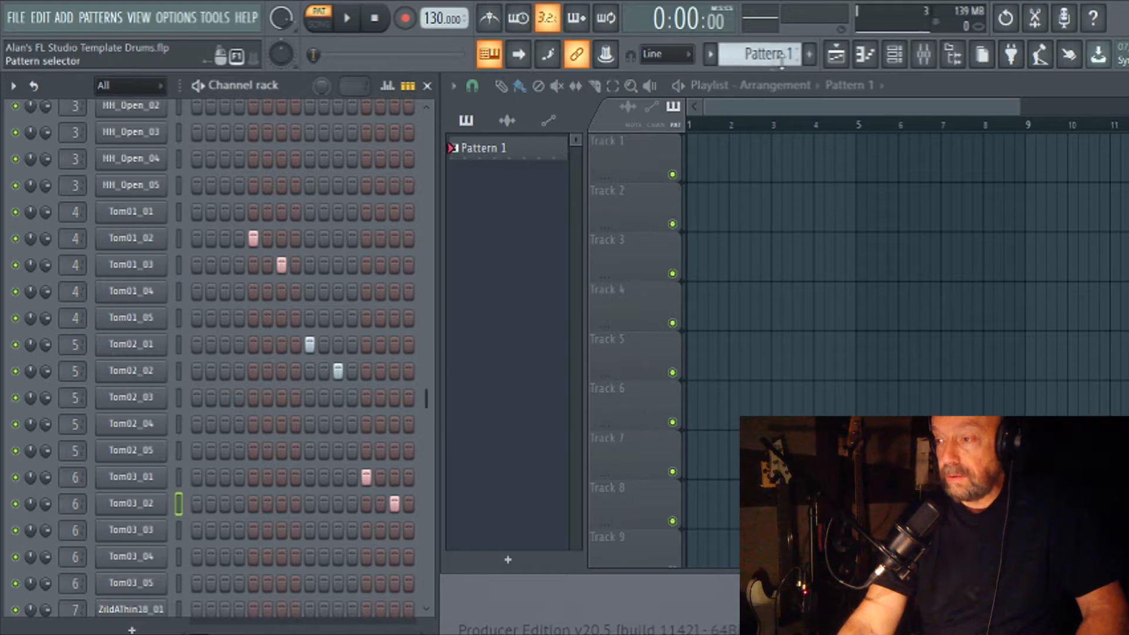
# Switch to the empty Pattern 2 and place the ZildAThin18_01 cymbal and Kick_01 together on step 1.
pyautogui.scroll(1, 780, 56)
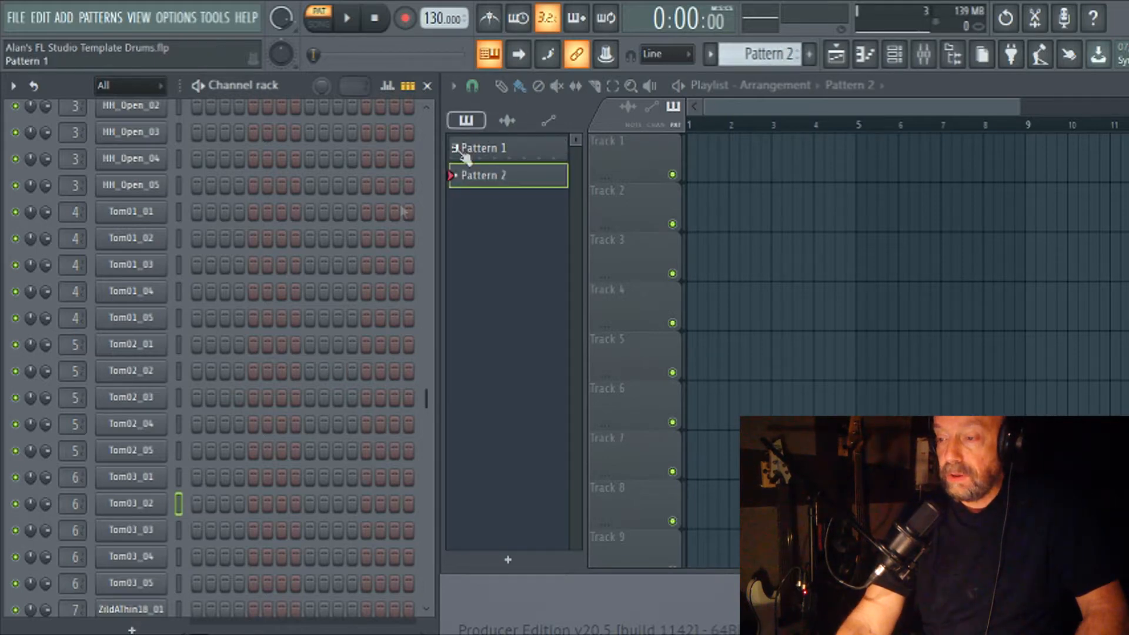
pyautogui.moveTo(425, 395); pyautogui.dragTo(414, 535)
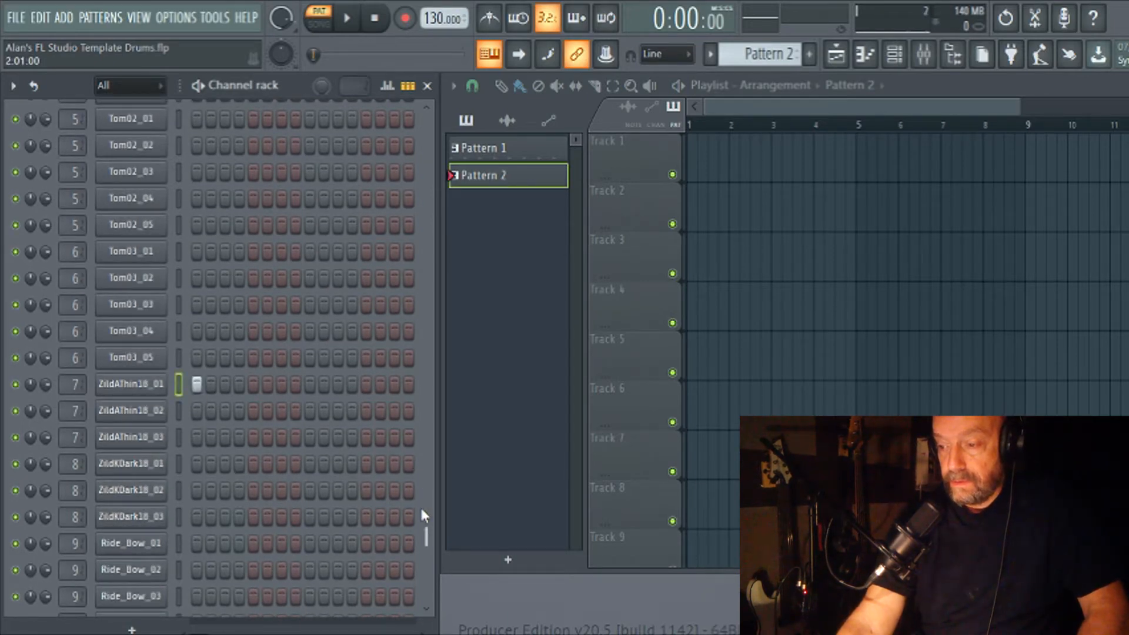
pyautogui.moveTo(425, 537); pyautogui.dragTo(428, 97)
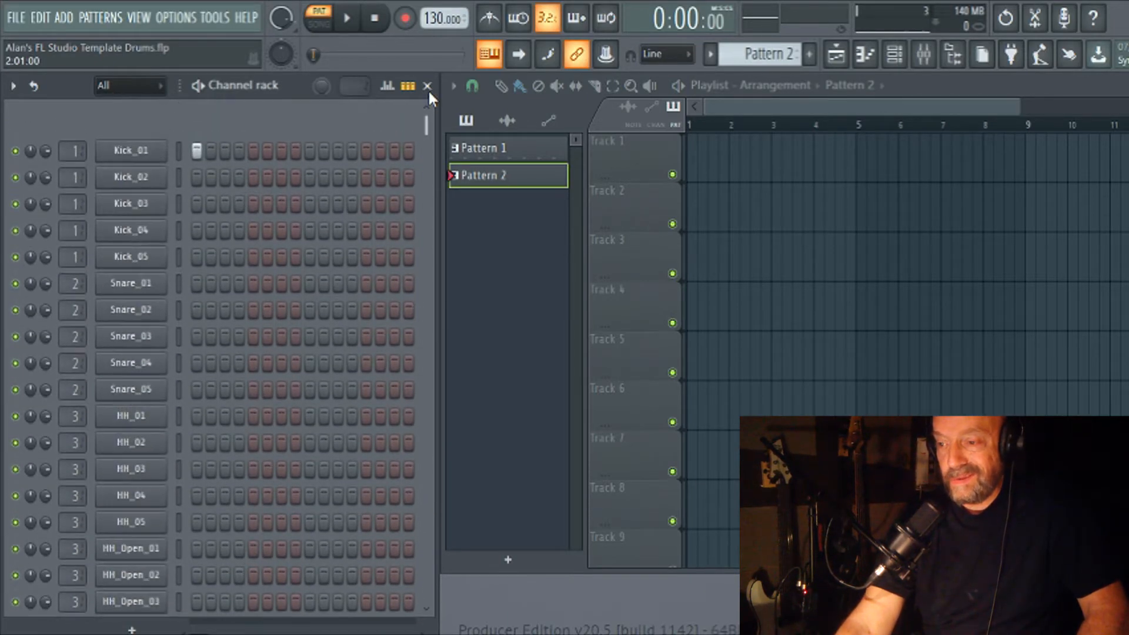
# Add Kick_02 on step 3, Kick_03 on step 5, and Snare_02 with the ZildKDark18_01 cymbal on step 9 of Pattern 2.
pyautogui.click(225, 154)
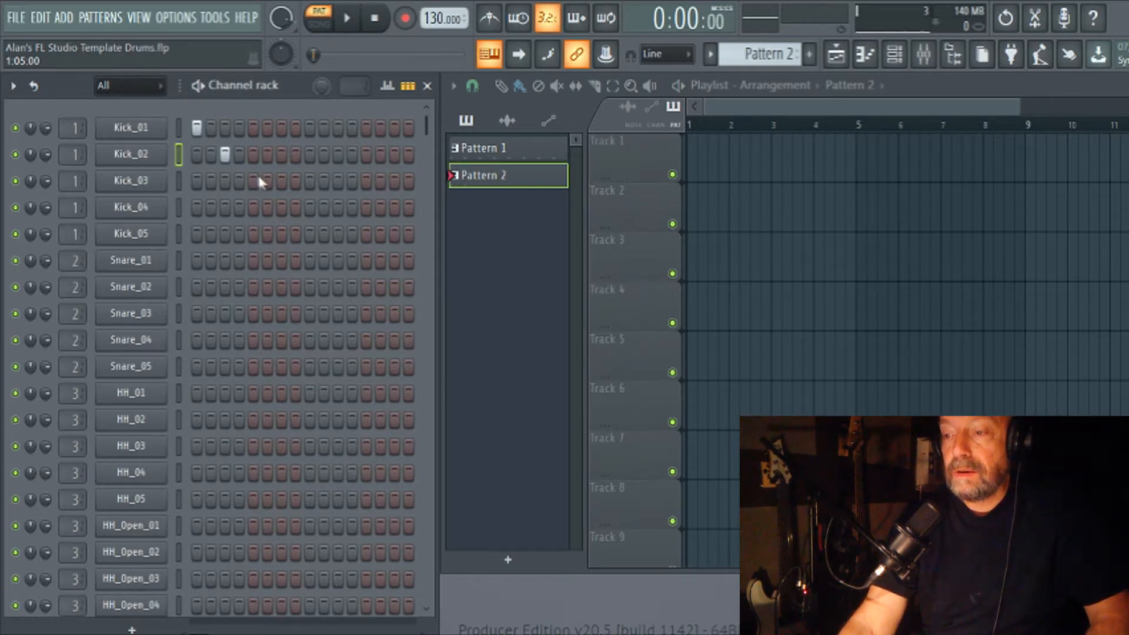
pyautogui.click(253, 182)
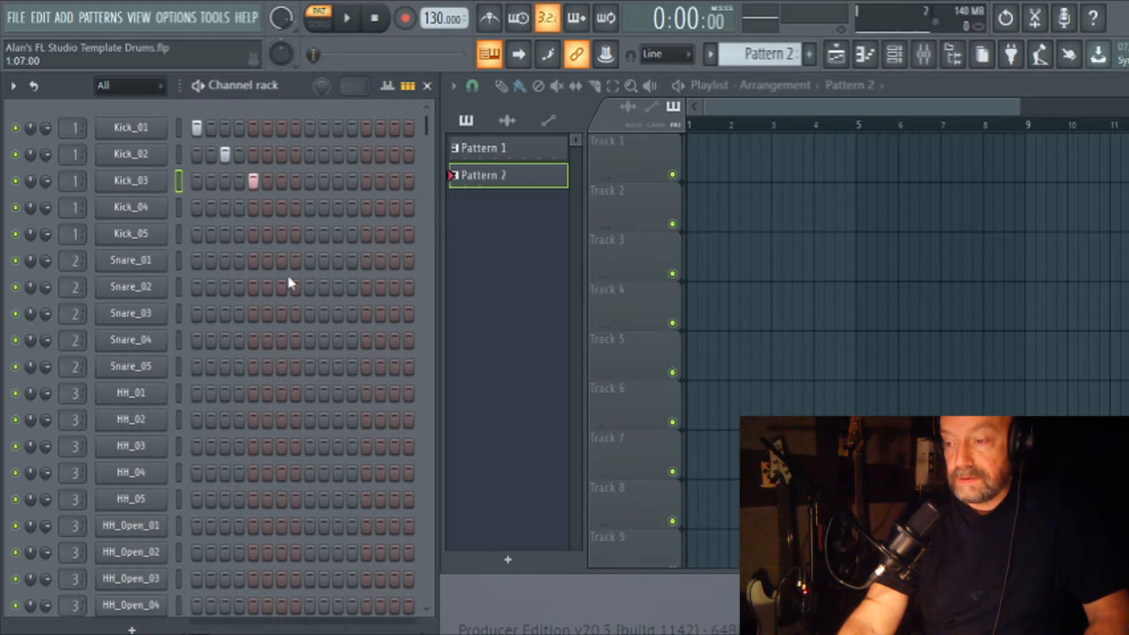
pyautogui.click(308, 289)
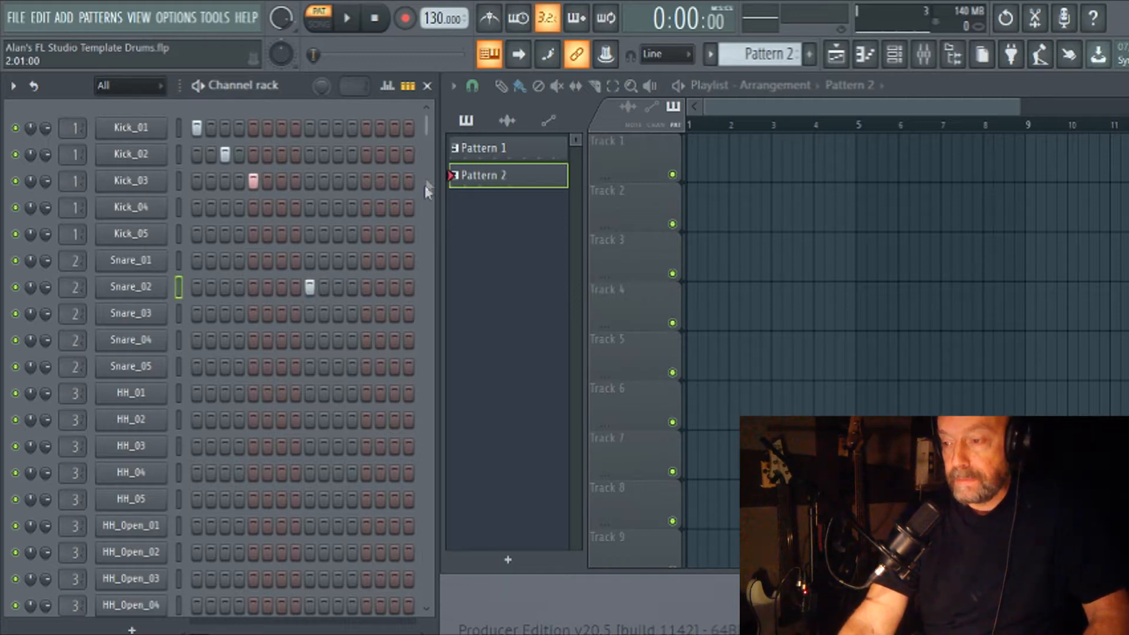
pyautogui.moveTo(425, 130); pyautogui.dragTo(428, 595)
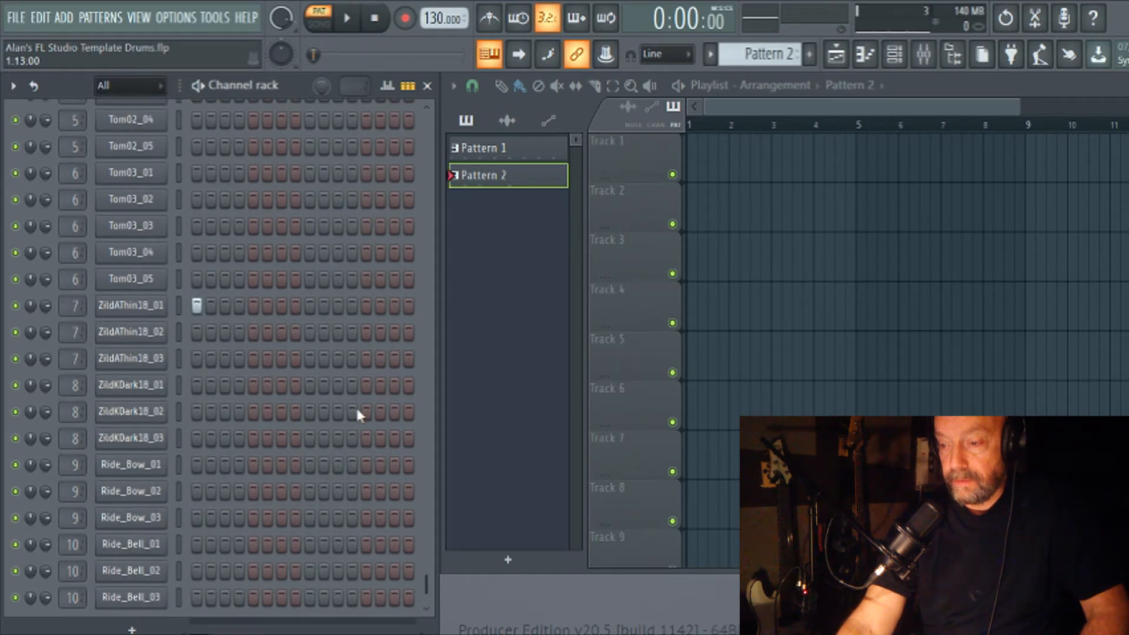
pyautogui.click(309, 386)
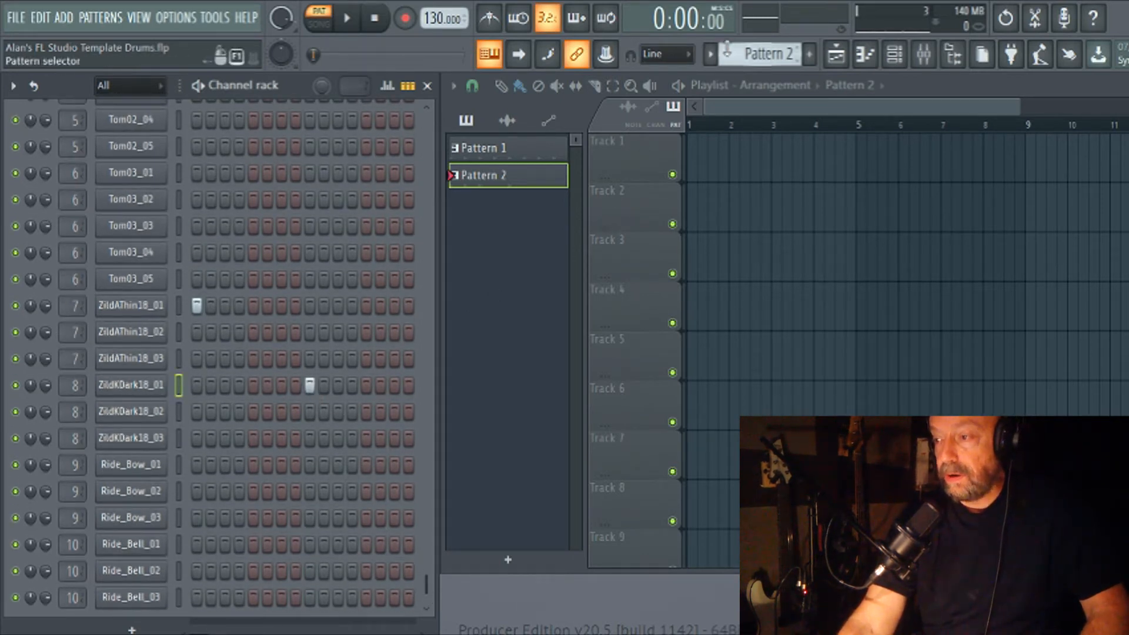
# Place Pattern 1 at bar 1 and Pattern 2 at bar 2 on Track 1 of the playlist.
pyautogui.scroll(1, 764, 54)
pyautogui.click(705, 156)
pyautogui.moveTo(713, 156); pyautogui.dragTo(694, 156)
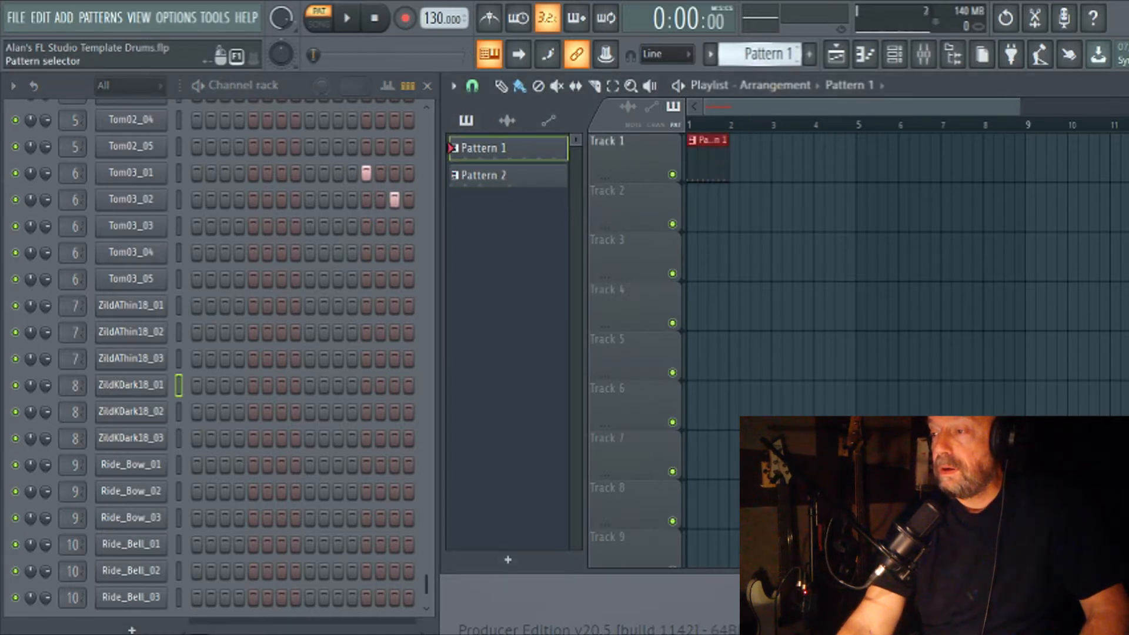
pyautogui.scroll(-1, 755, 56)
pyautogui.click(748, 154)
pyautogui.moveTo(748, 155); pyautogui.dragTo(740, 154)
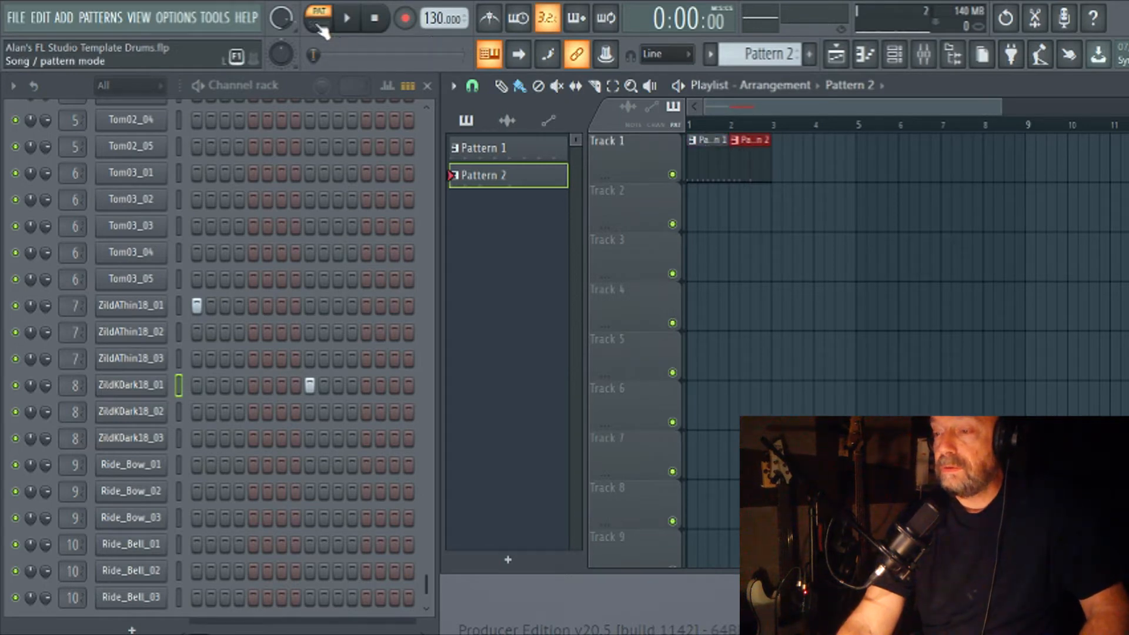
# Switch playback to song mode and play the two-bar fill arrangement twice.
pyautogui.press('l')
pyautogui.press('space')
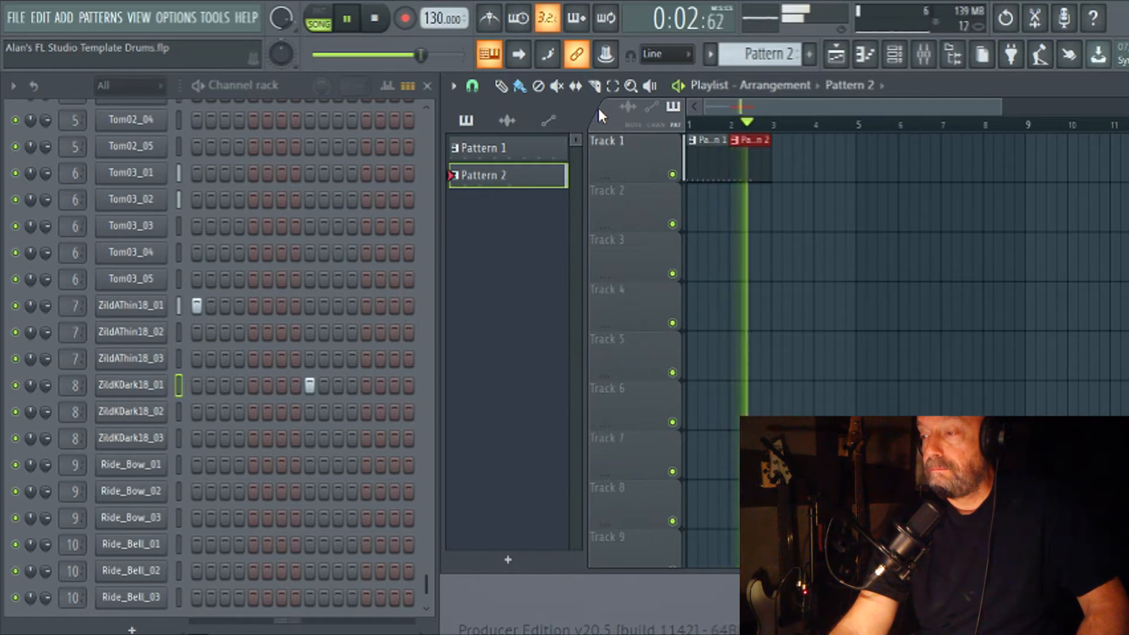
pyautogui.press('space')
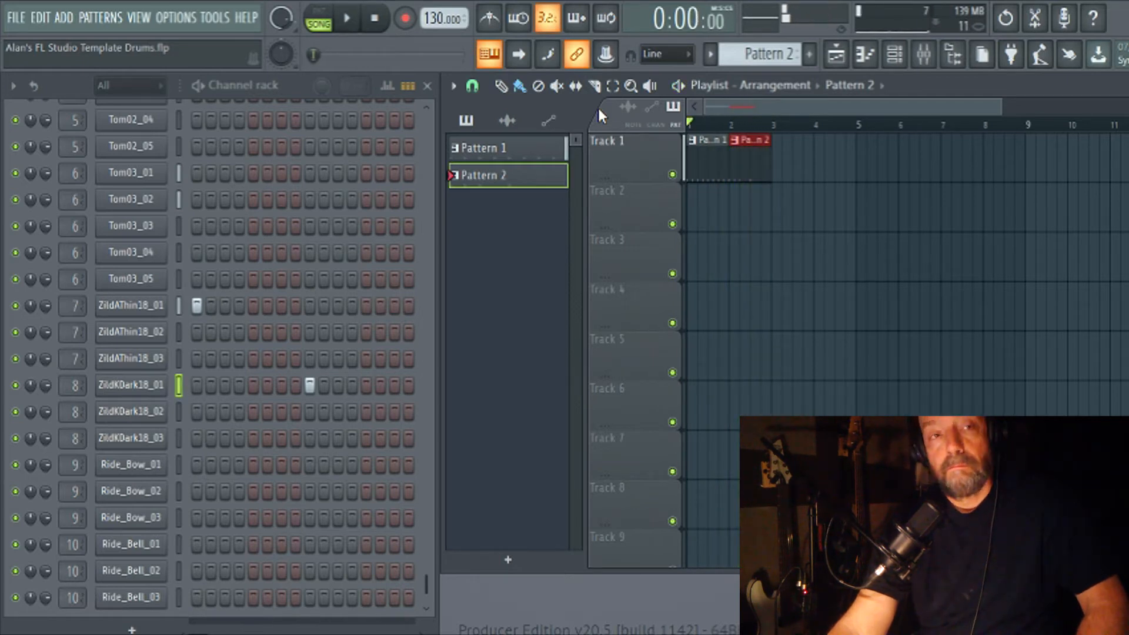
pyautogui.press('space')
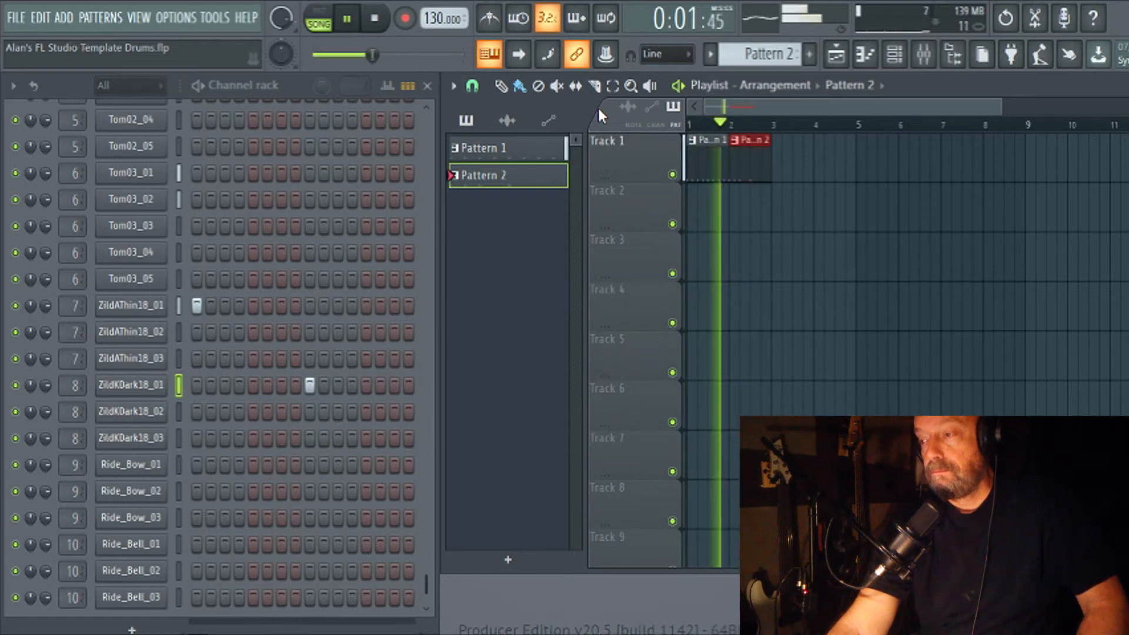
pyautogui.press('space')
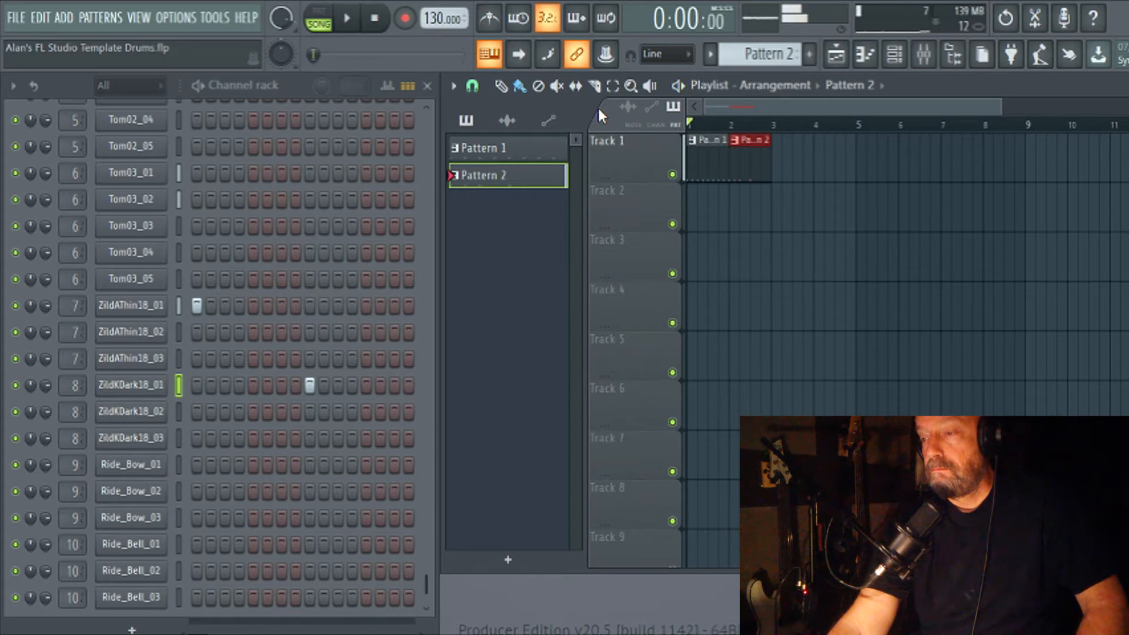